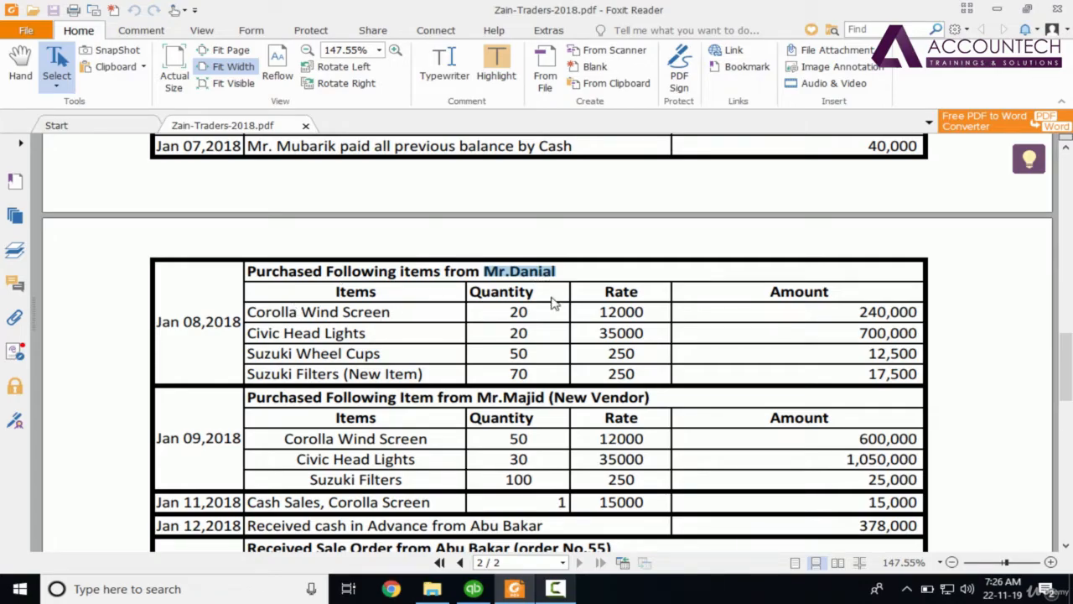
Examine the Jan 08, 2018 purchase entry in Zain-Traders-2018.pdf for its vendor, items, quantities and rates
click(553, 304)
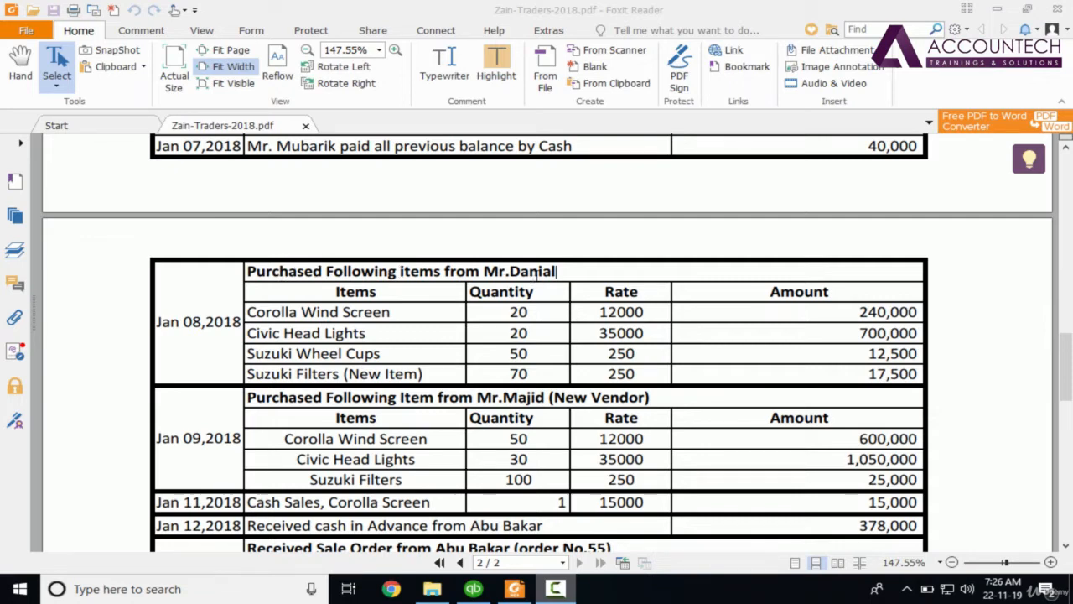
drag(556, 272, 487, 272)
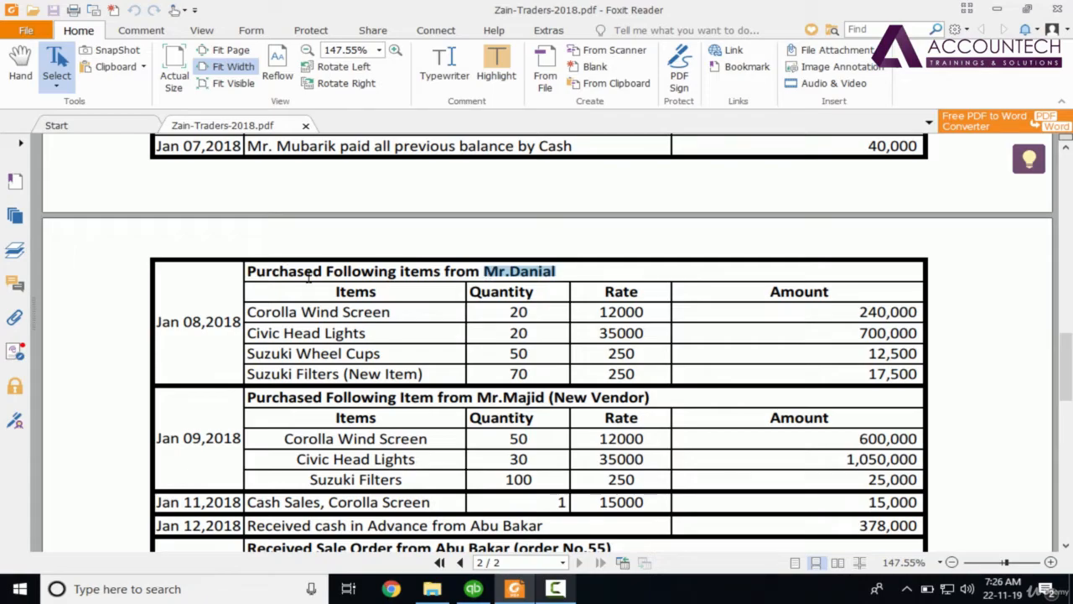
click(551, 295)
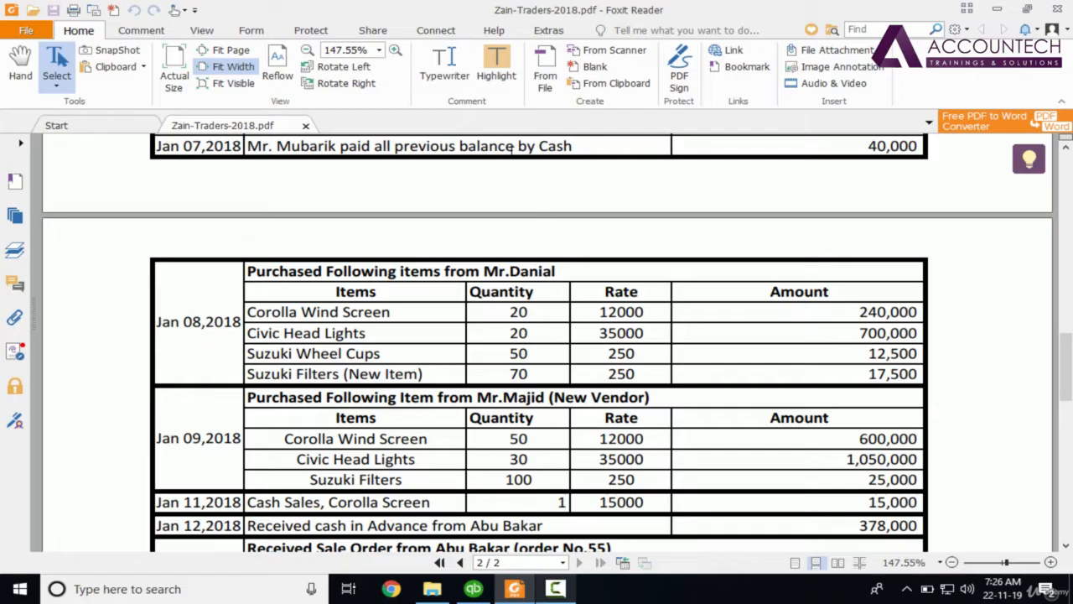
drag(484, 273, 565, 277)
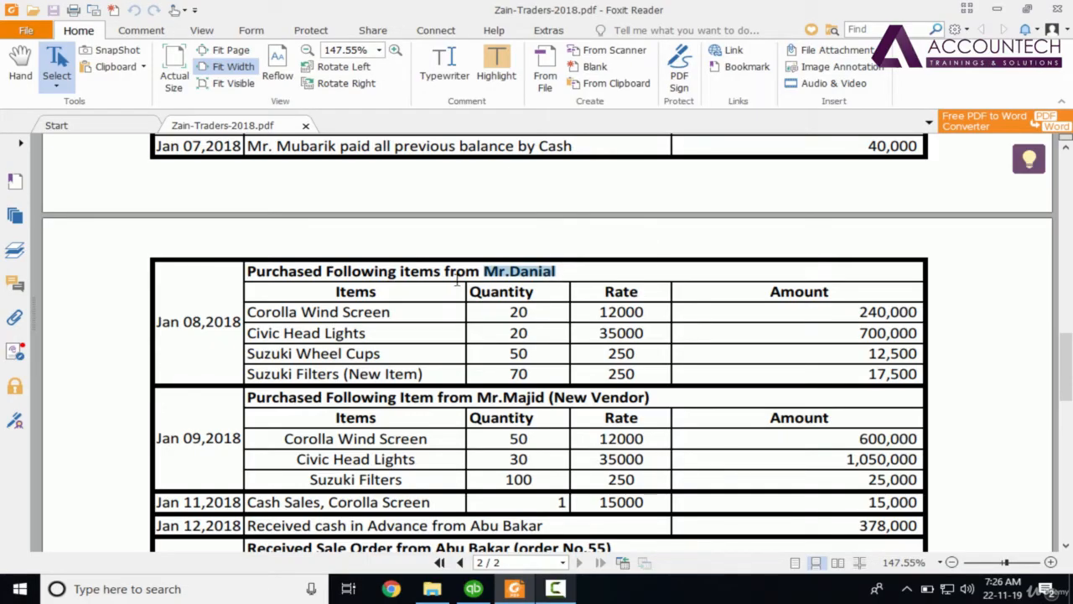
click(279, 277)
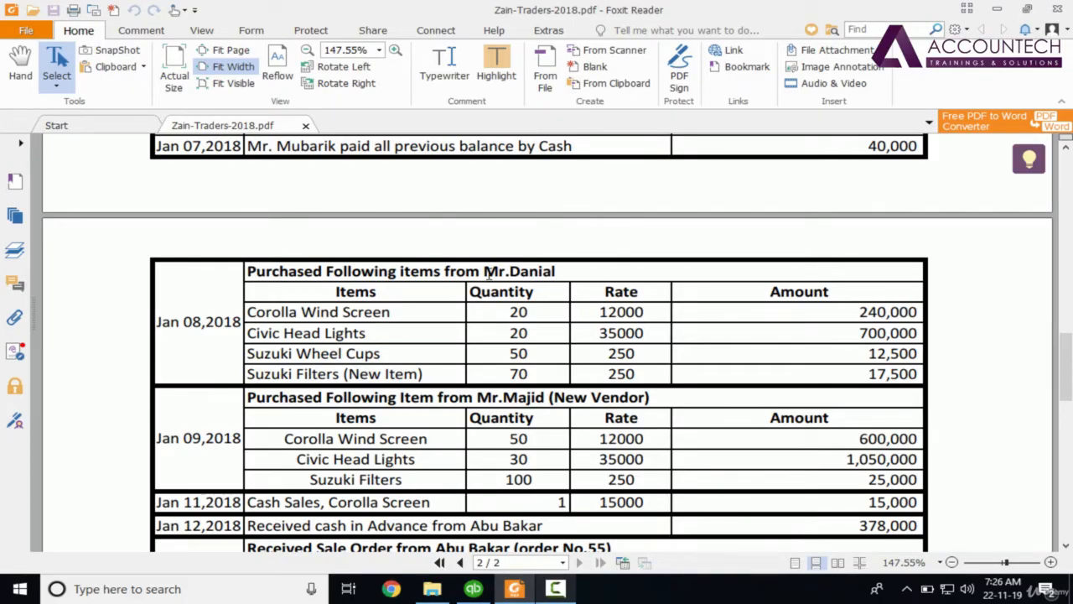
drag(484, 270, 555, 272)
click(535, 320)
scroll(1068, 366, down, 2)
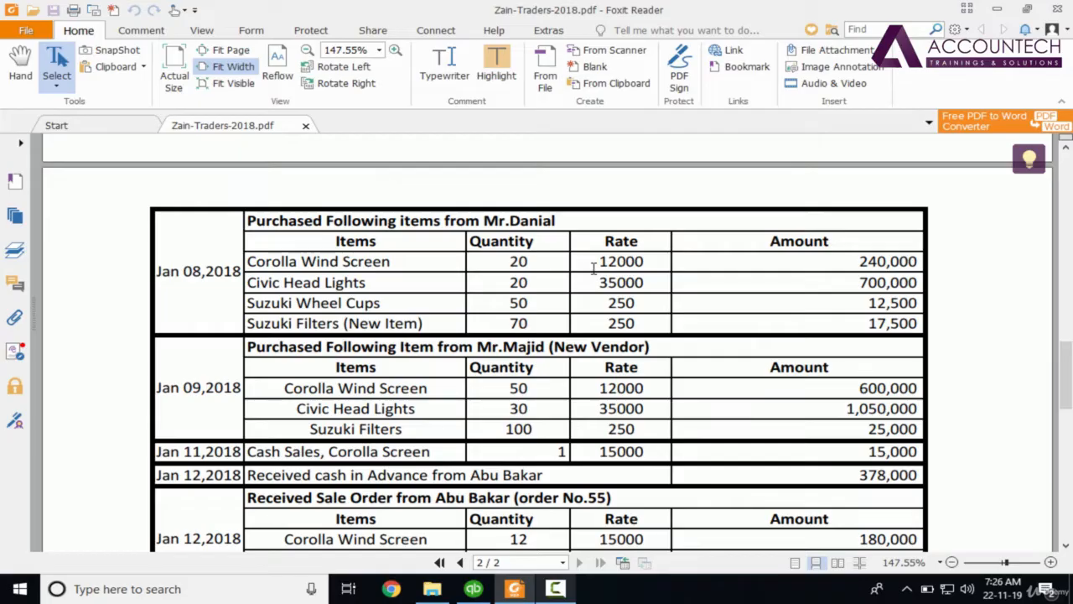
Switch to QuickBooks, open a new vendor bill and choose the vendor named in the Jan 08 purchase
click(485, 591)
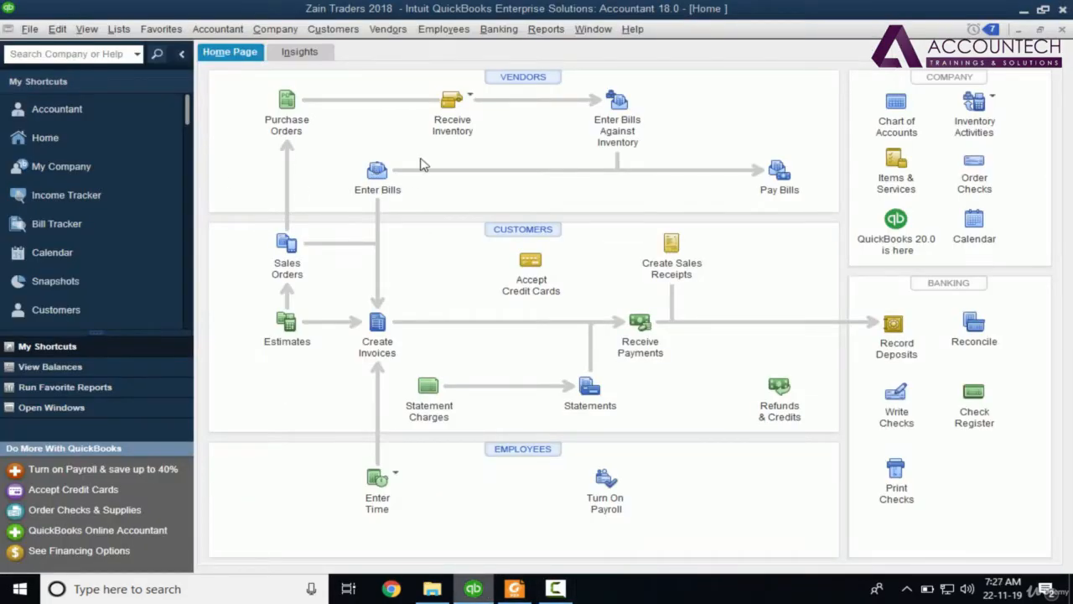
click(376, 176)
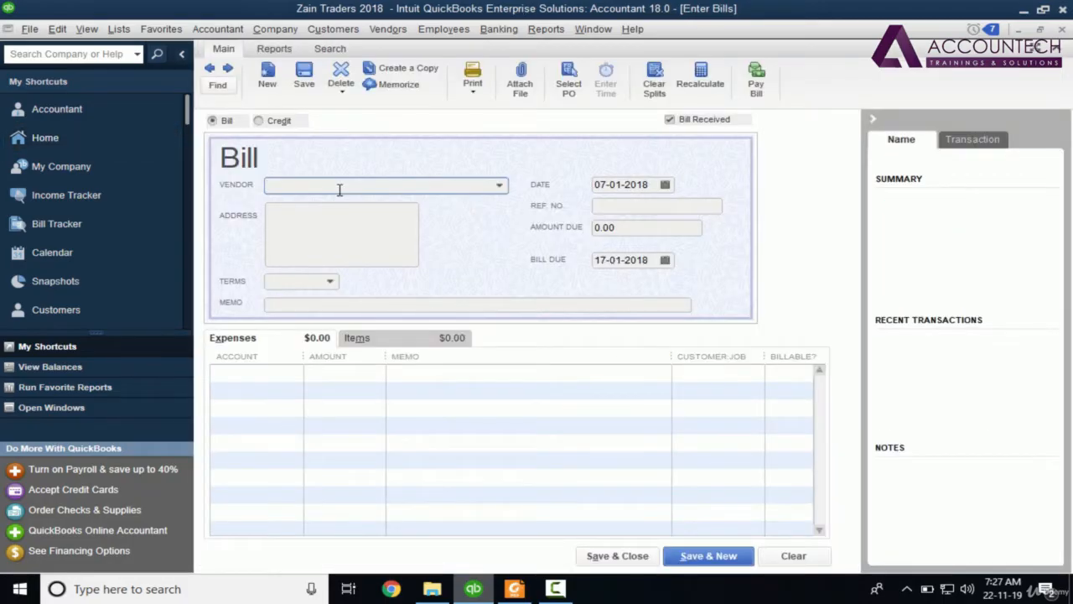
text(Danial)
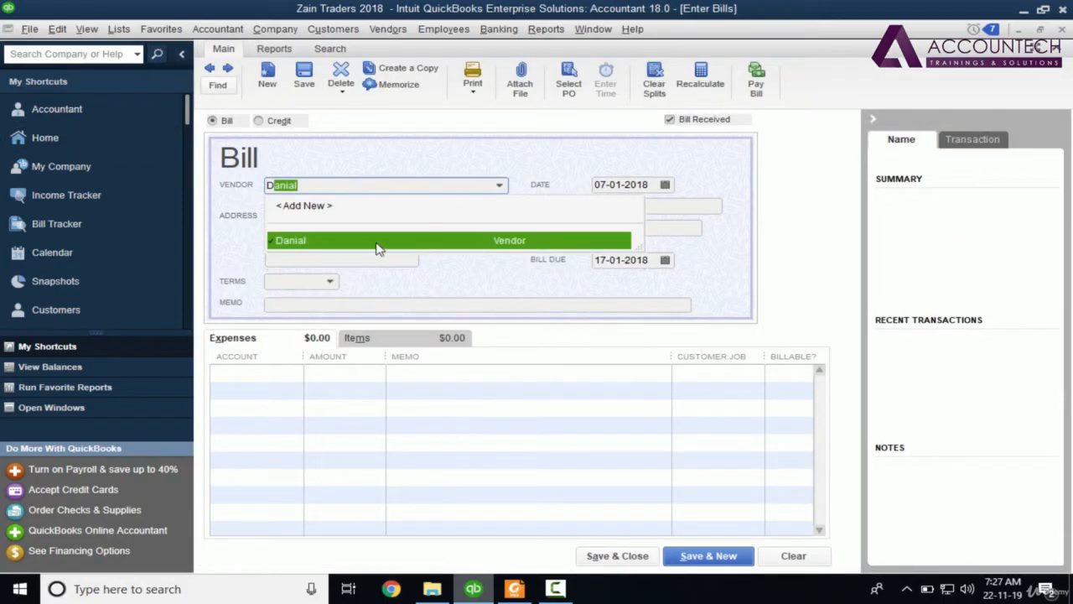
click(401, 247)
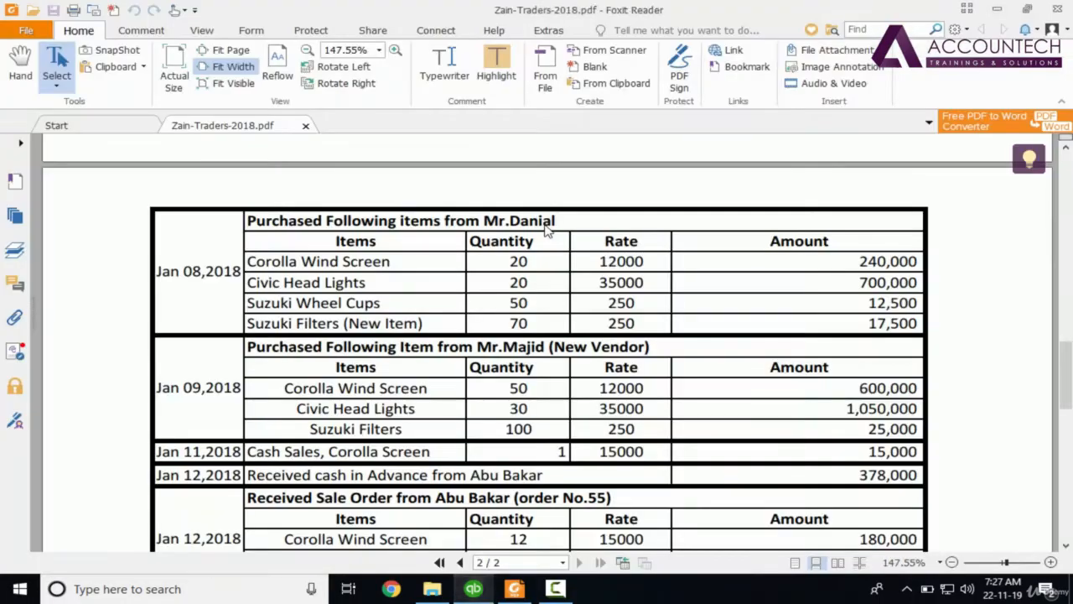
Set the bill date to 08-01-2018 as listed in the PDF and the reference number to 1001
key(alt+Tab)
key(alt+Tab)
key(alt+Tab)
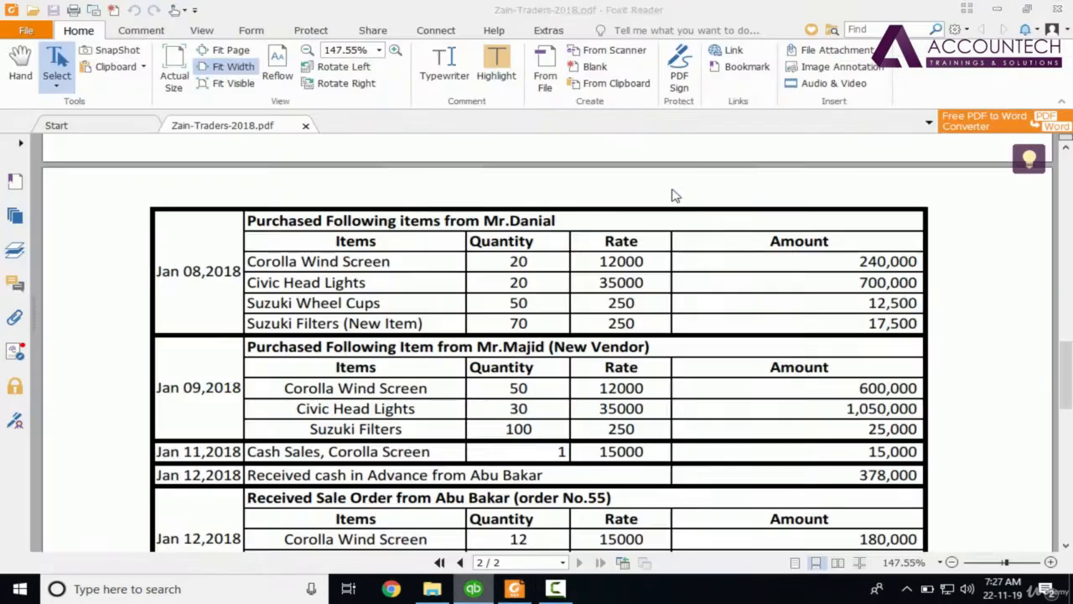
key(alt+Tab)
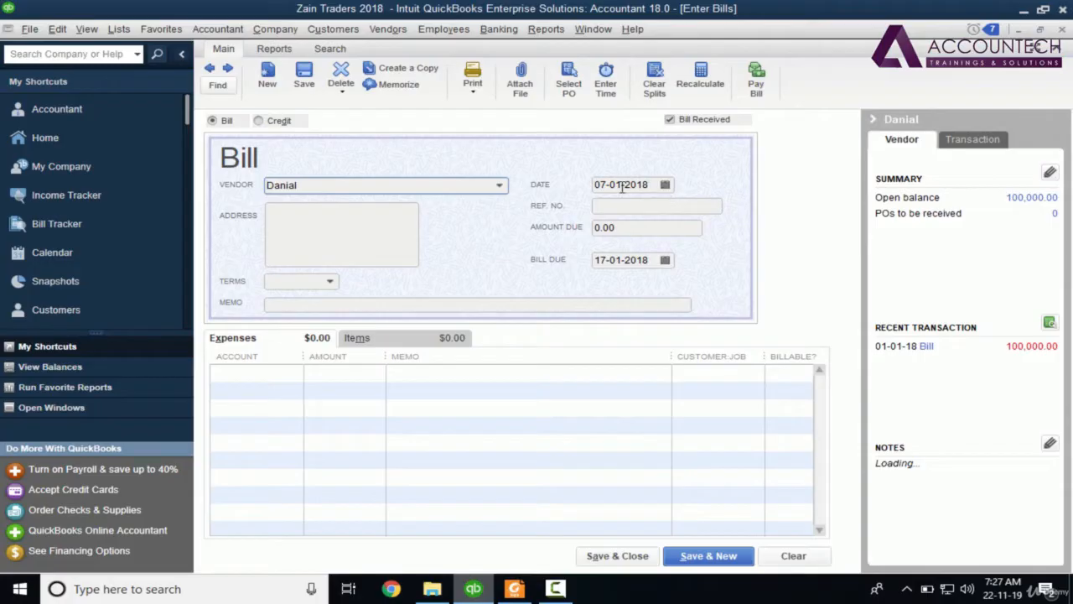
click(606, 184)
key(Delete)
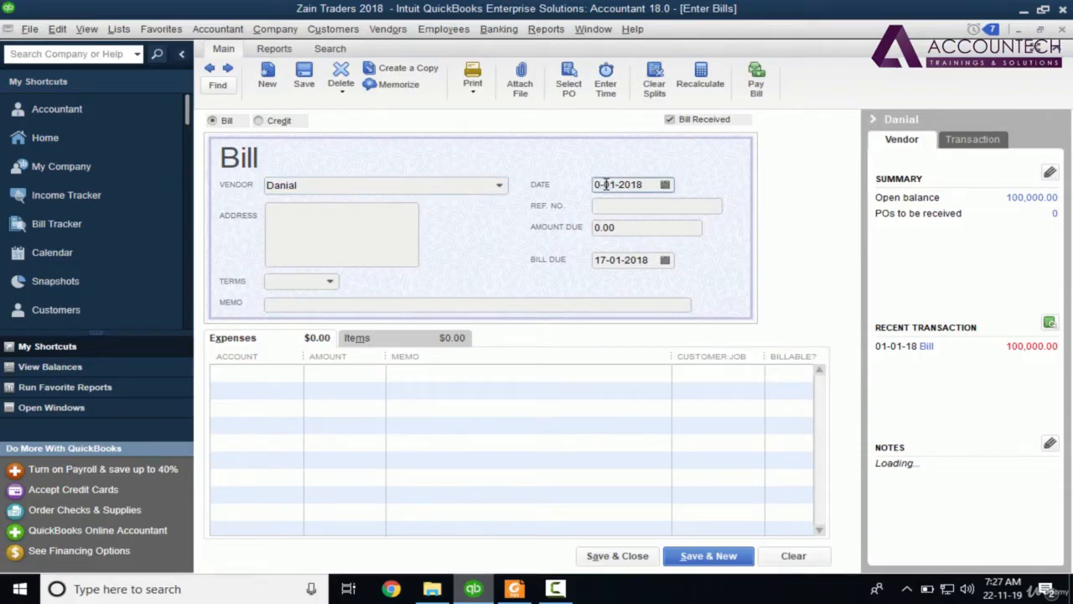
text(8)
key(Tab)
key(alt+Tab)
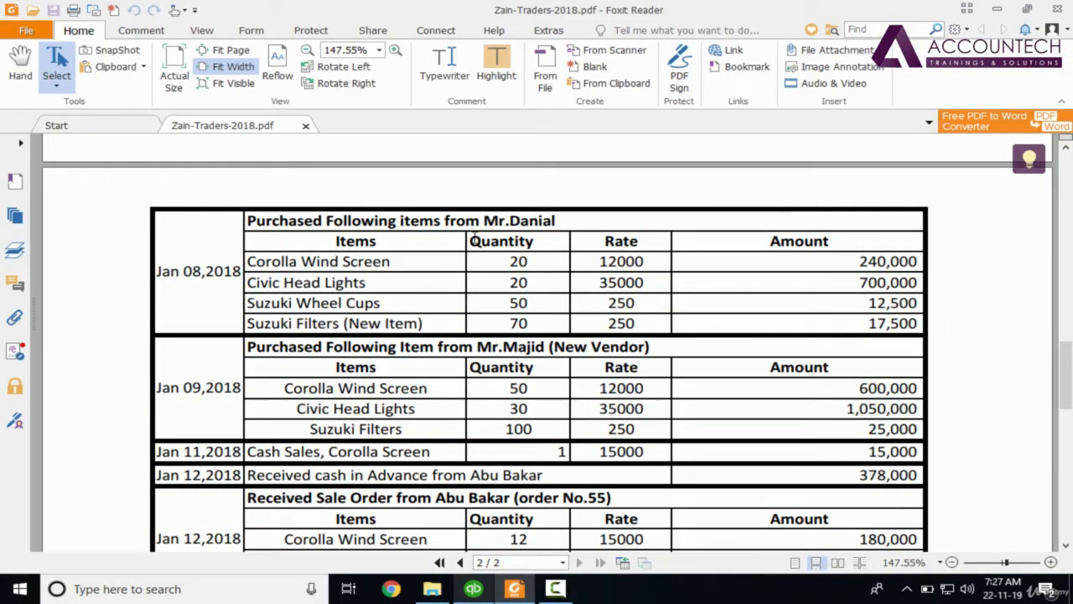
key(alt+Tab)
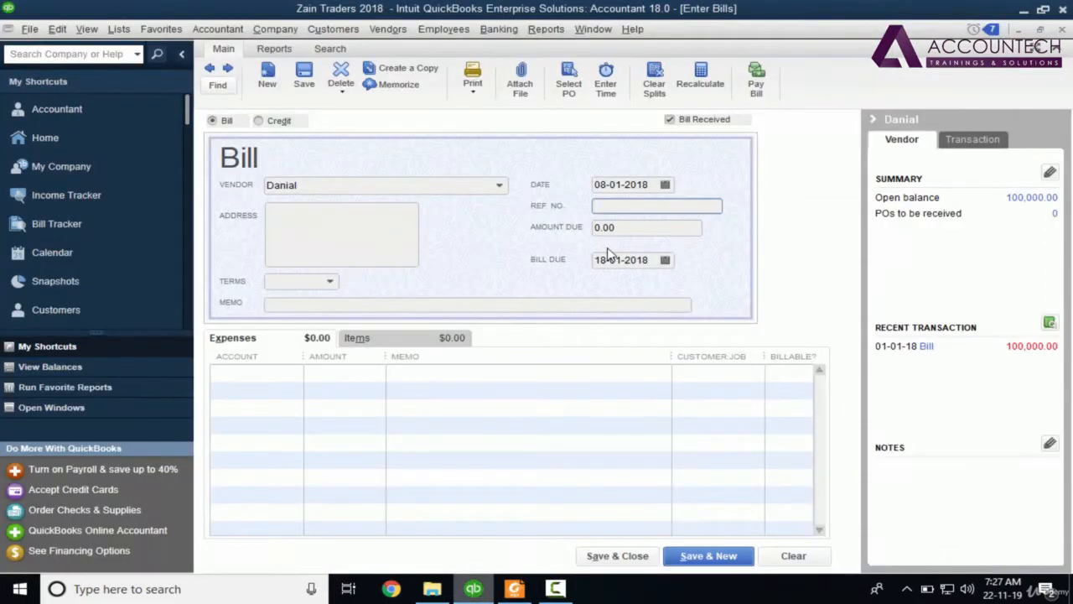
key(Tab)
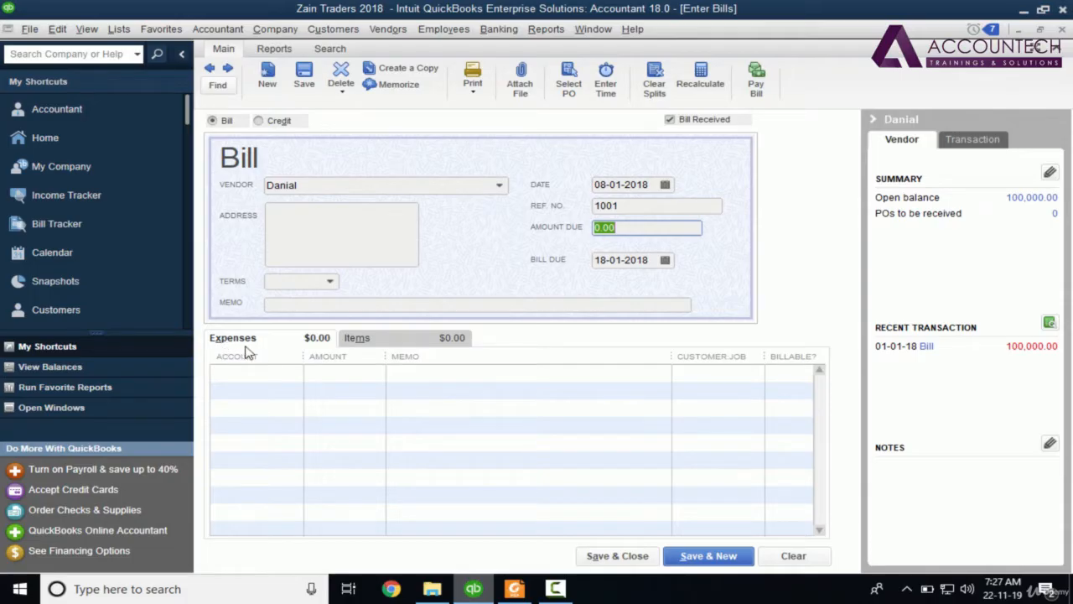
Add Corolla Wind Screen as the bill's first inventory item with a quantity of 20, checking it against the PDF
click(396, 340)
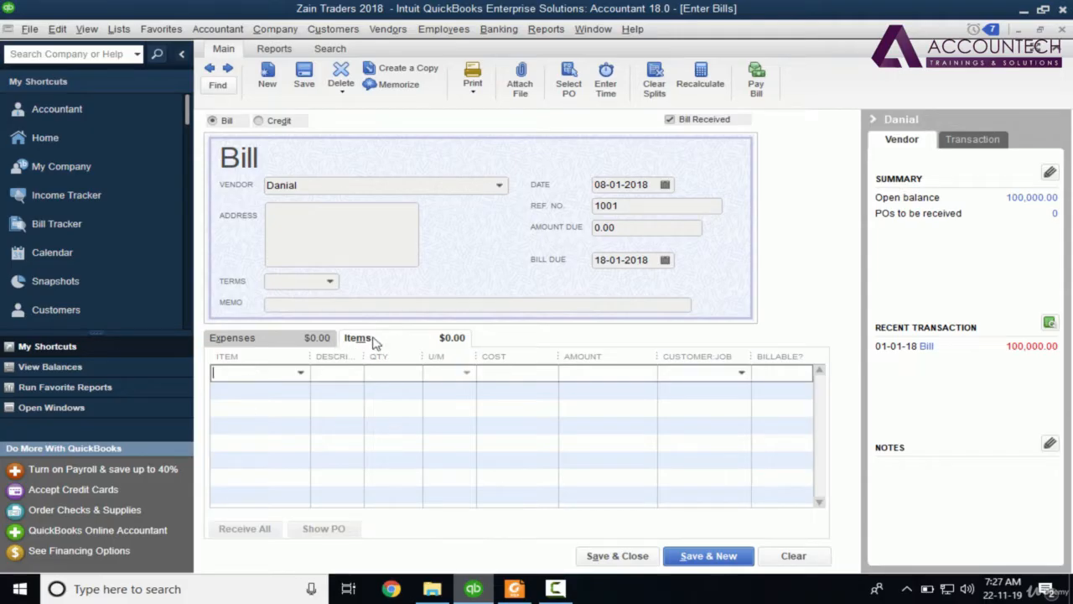
key(alt+Tab)
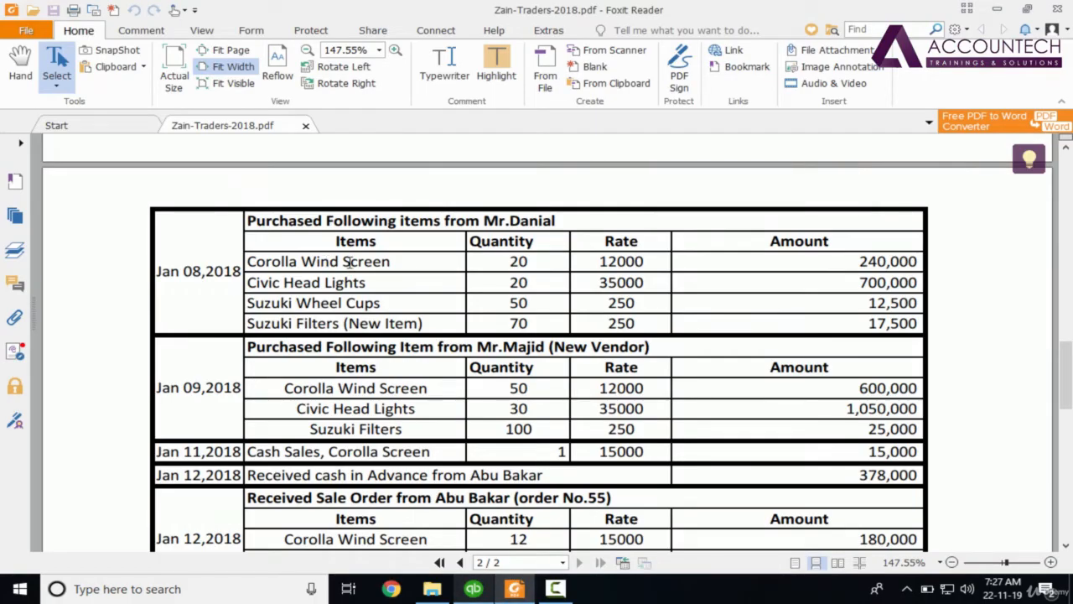
key(alt+Tab)
click(301, 374)
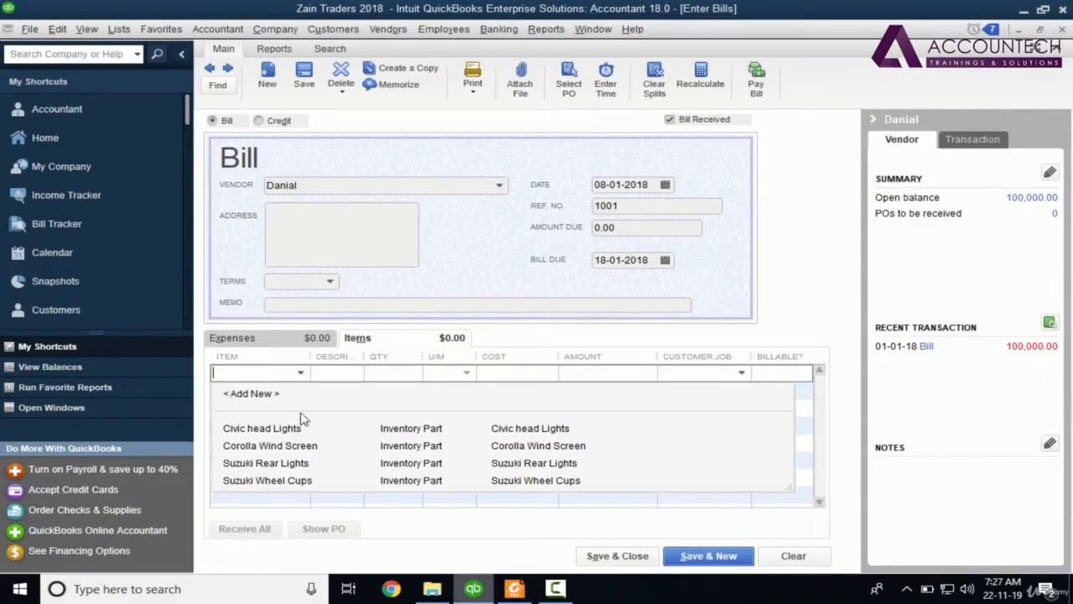
click(292, 447)
click(417, 384)
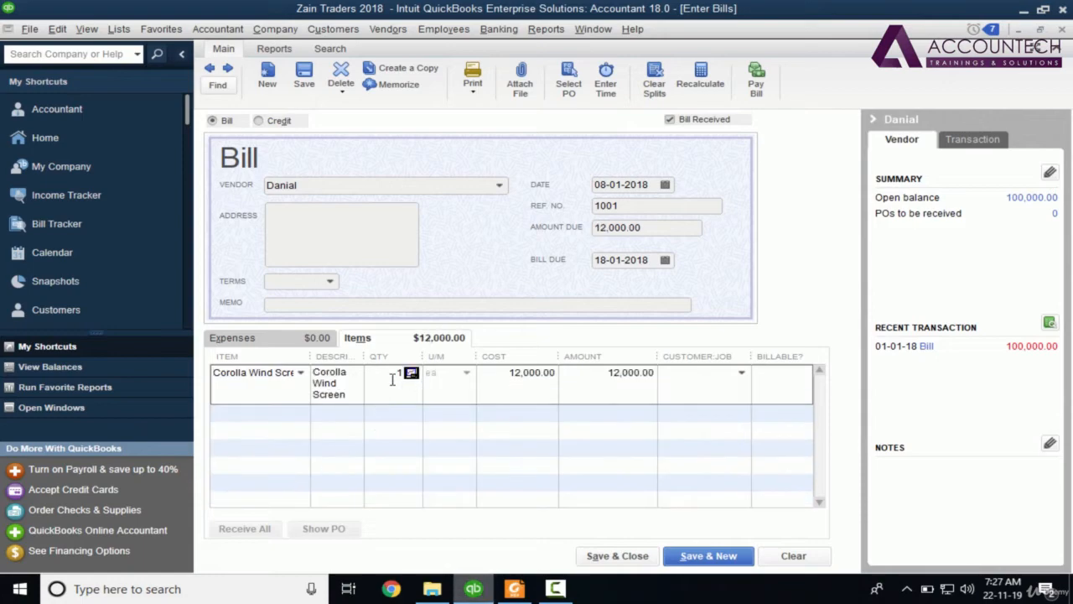
key(alt+Tab)
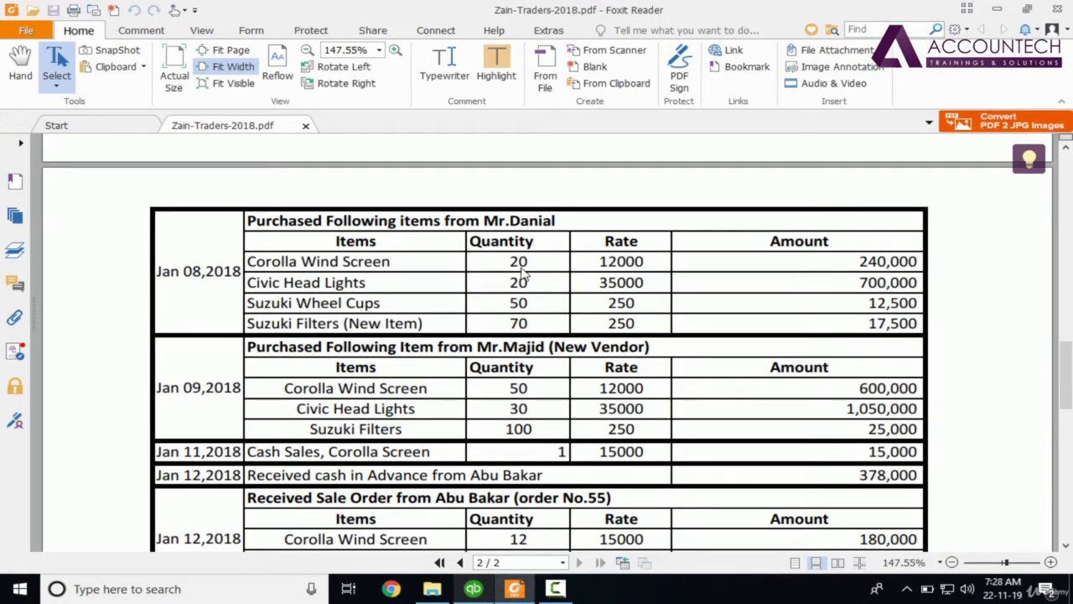
key(alt+Tab)
key(alt+Tab)
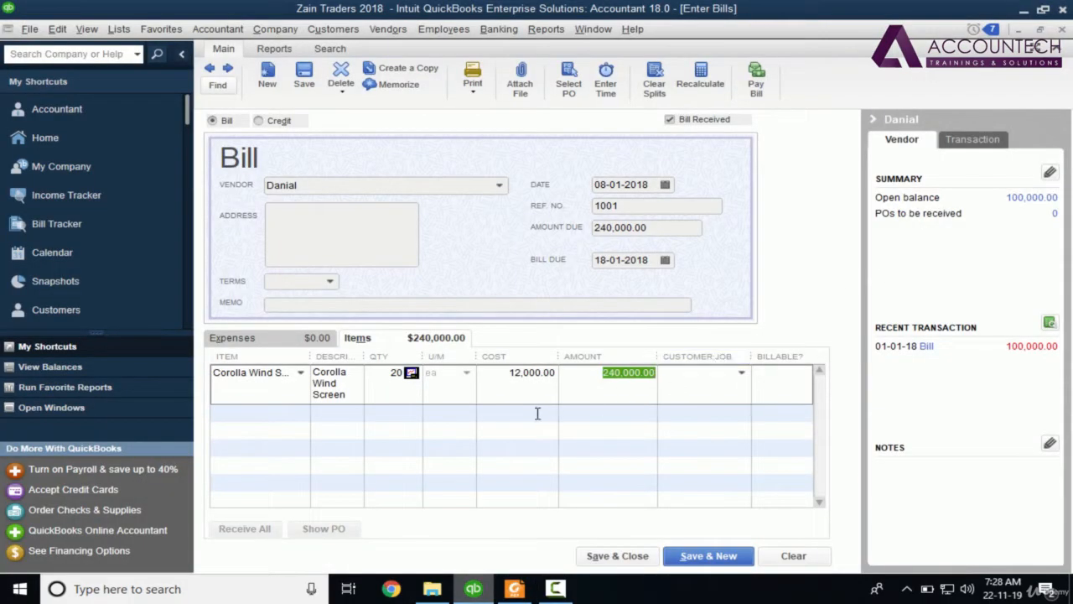
key(Tab)
key(Tab)
Add Civic head Lights as the second item with a quantity of 20, comparing the rate with the PDF
key(alt+Tab)
key(alt+Tab)
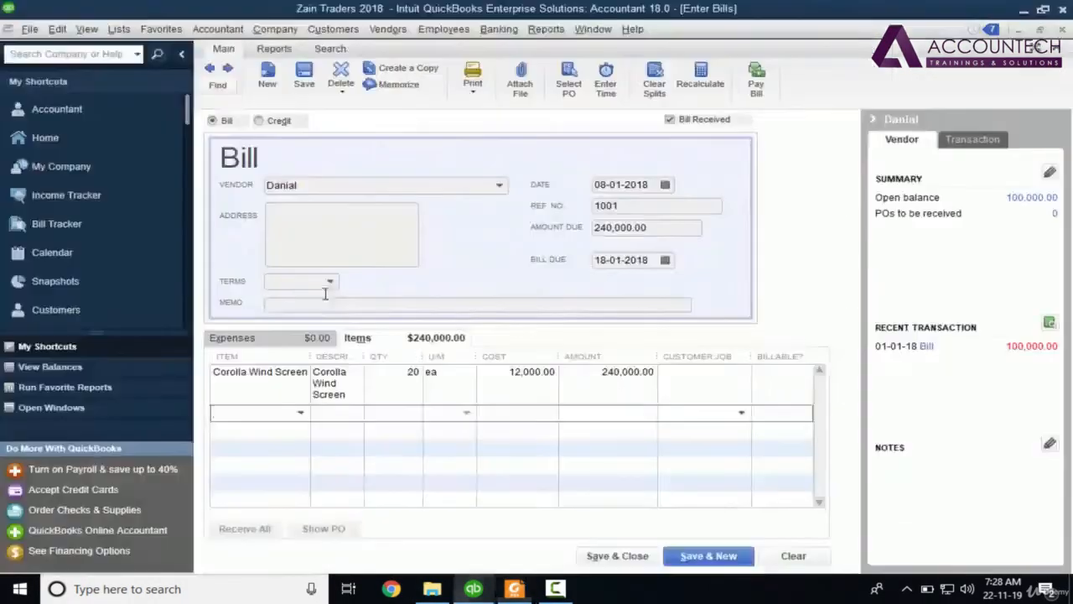
click(300, 412)
click(285, 472)
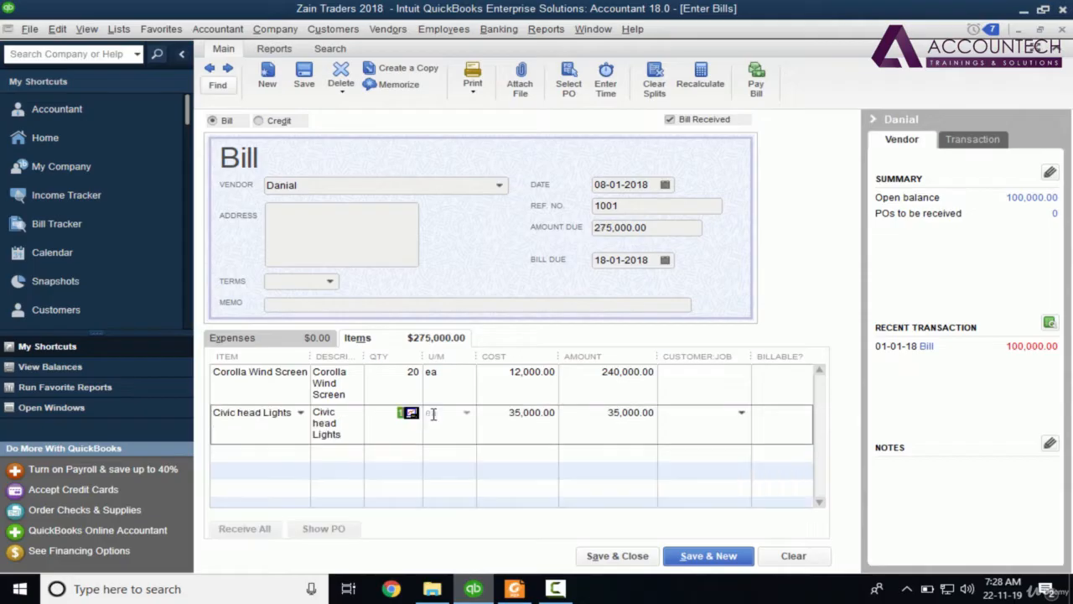
text(20)
key(Tab)
key(alt+Tab)
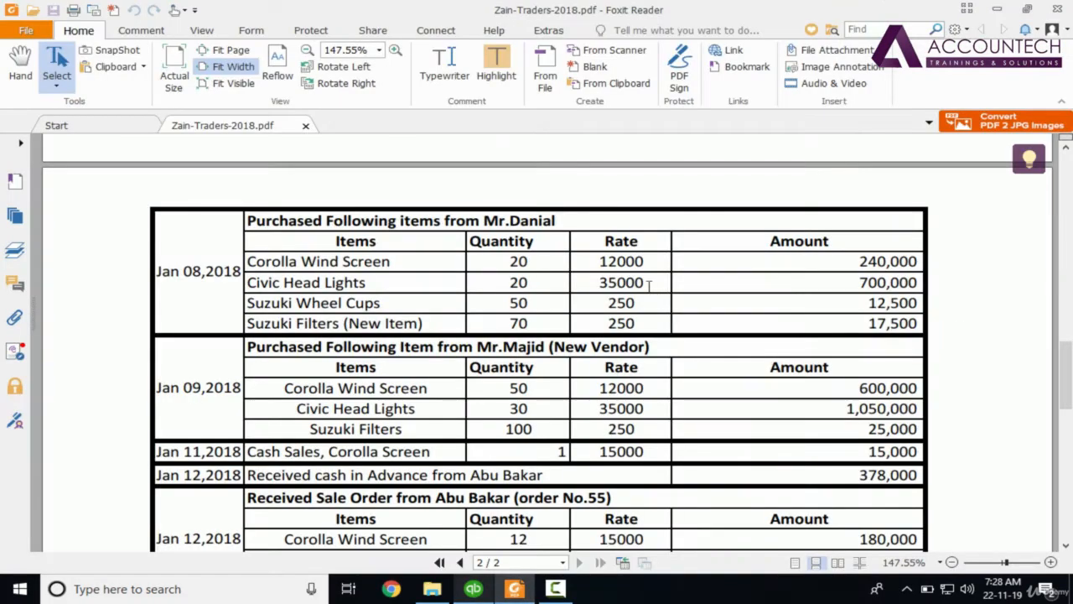
key(alt+Tab)
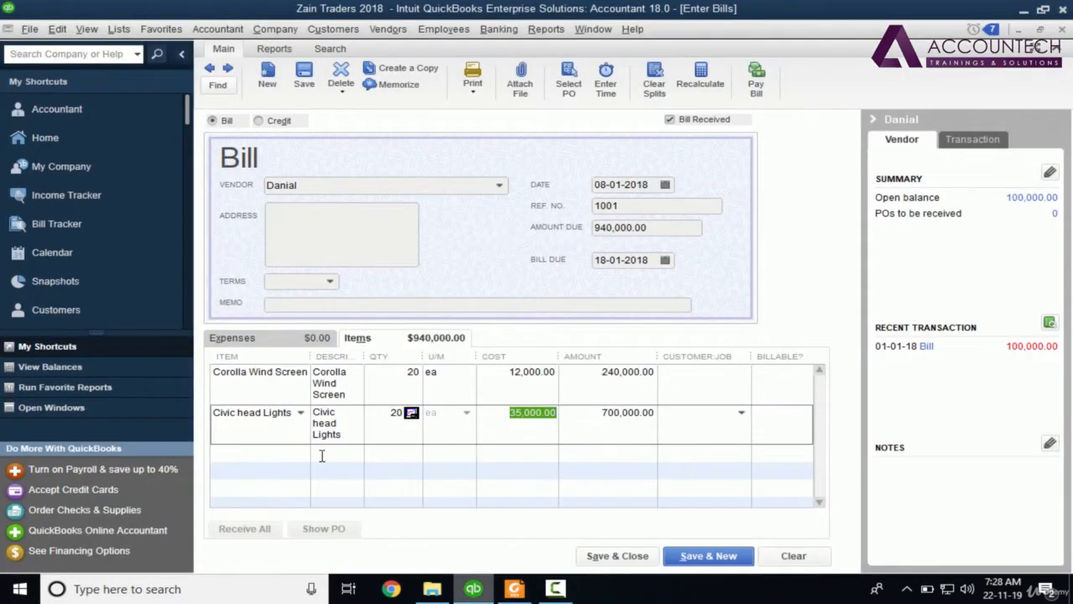
Add Suzuki Wheel Cups as the third item with a quantity of 50 and complete the line
click(295, 454)
key(alt+Tab)
key(alt+Tab)
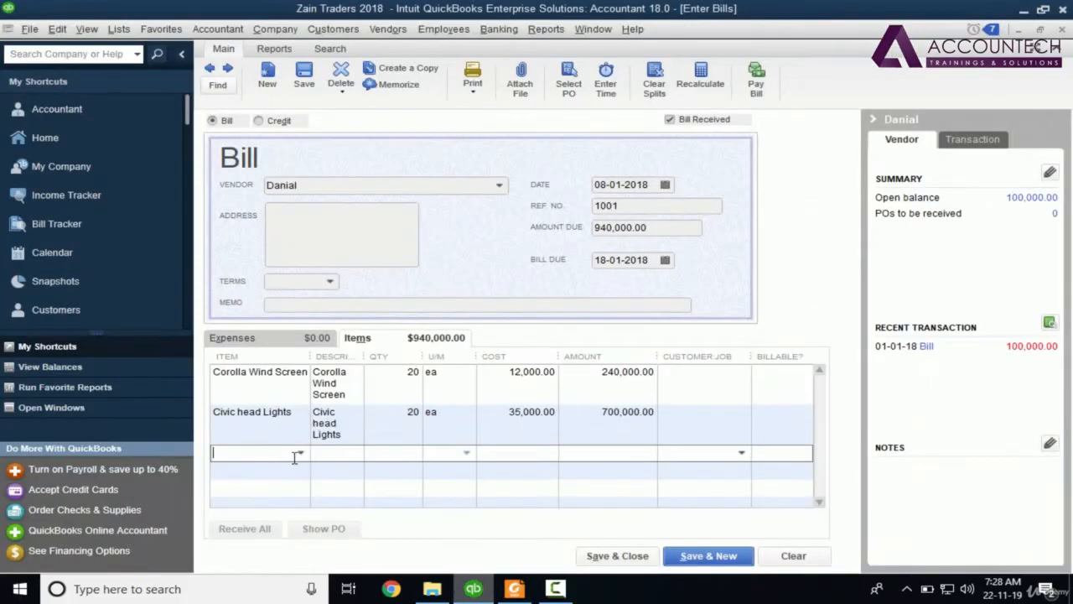
click(300, 453)
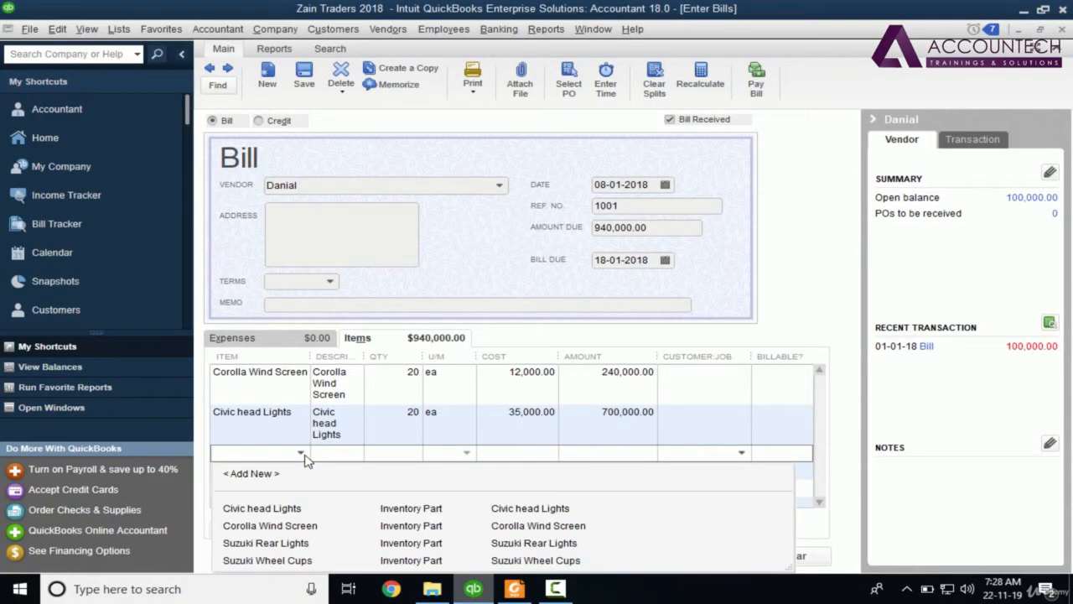
click(267, 560)
click(394, 457)
key(alt+Tab)
key(alt+Tab)
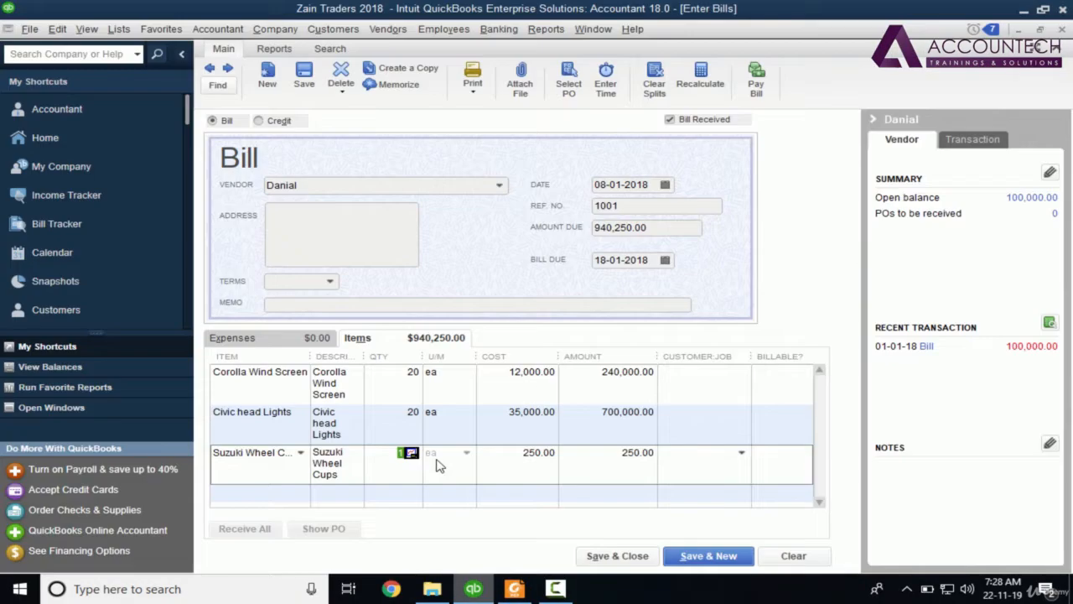
text(50)
key(alt+Tab)
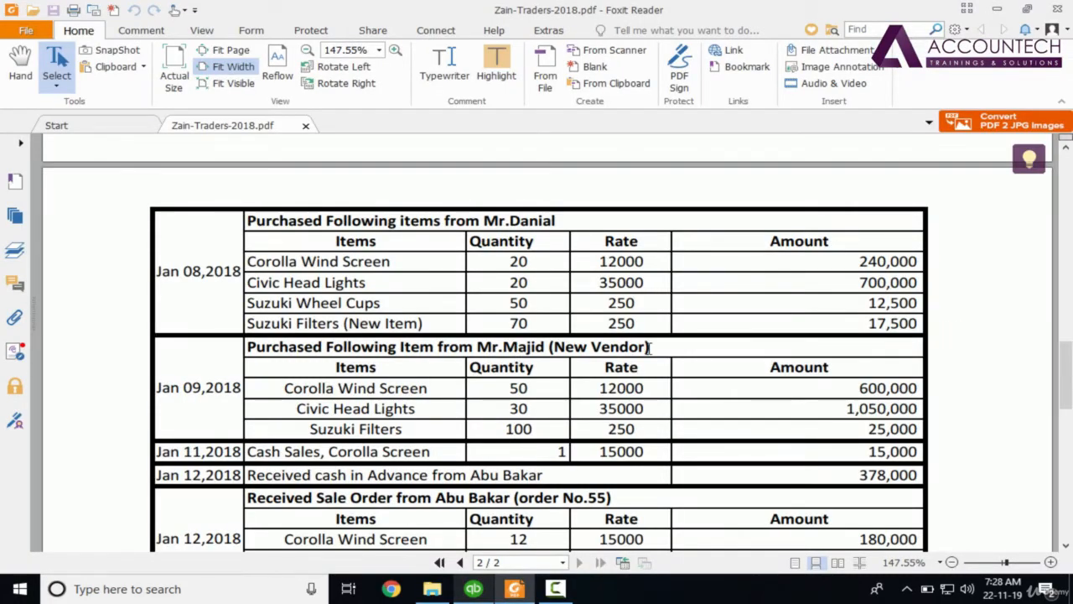
key(alt+Tab)
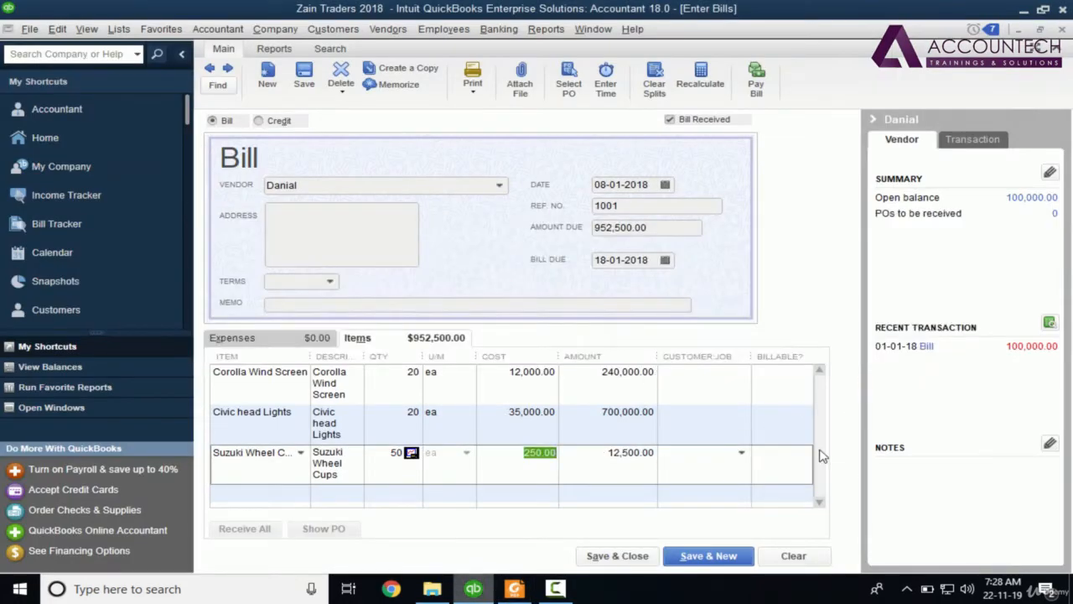
key(Tab)
key(Tab)
key(Tab)
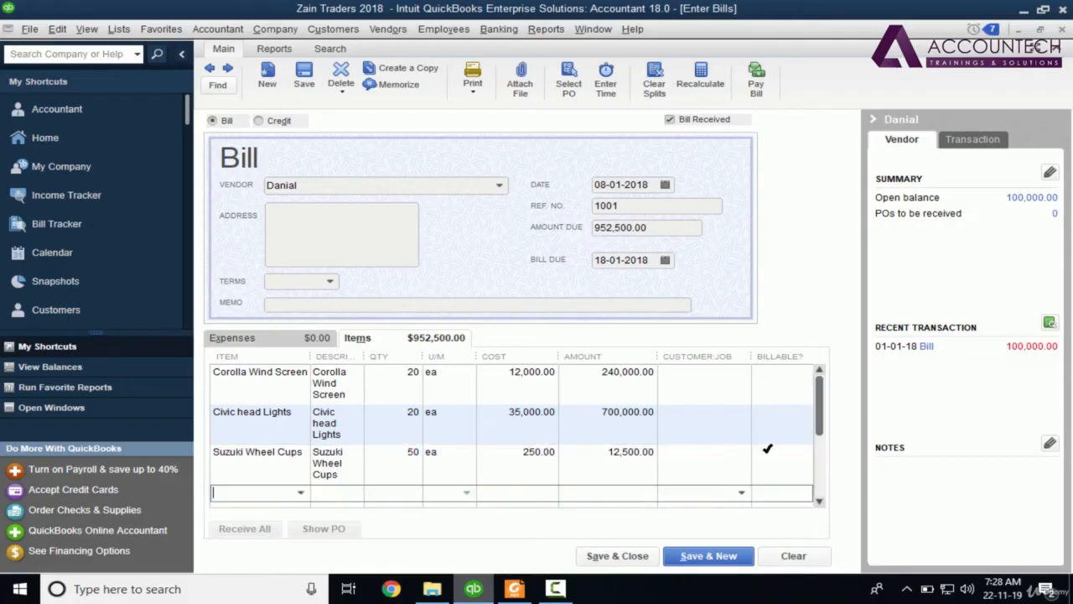
Enter Suzuki Filters as the bill's fourth item, checking the name in the PDF, and agree to add it as a new item
key(alt+Tab)
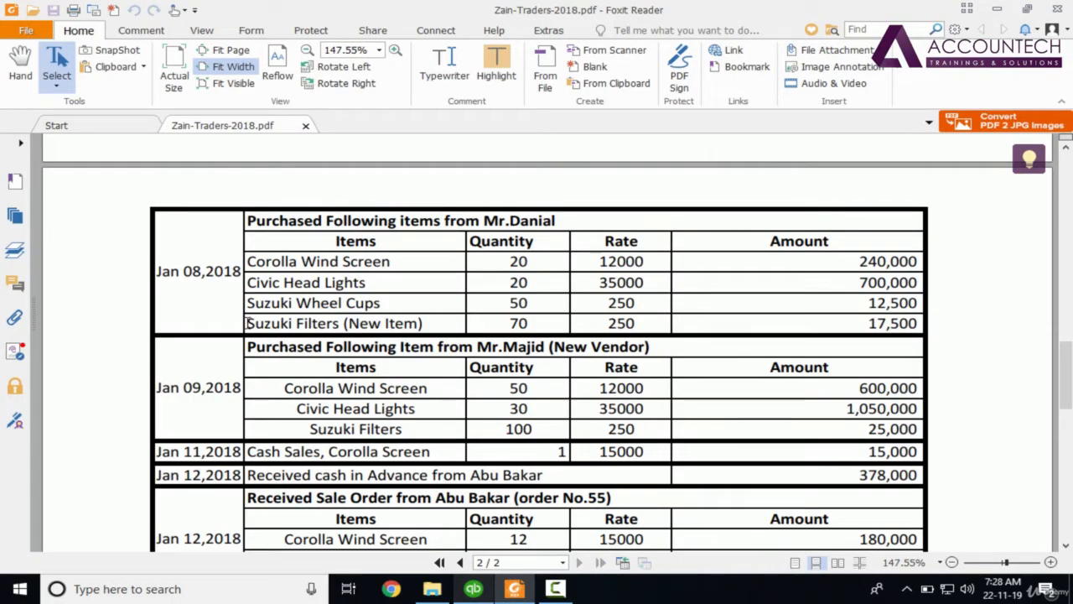
key(alt+Tab)
text(Szu)
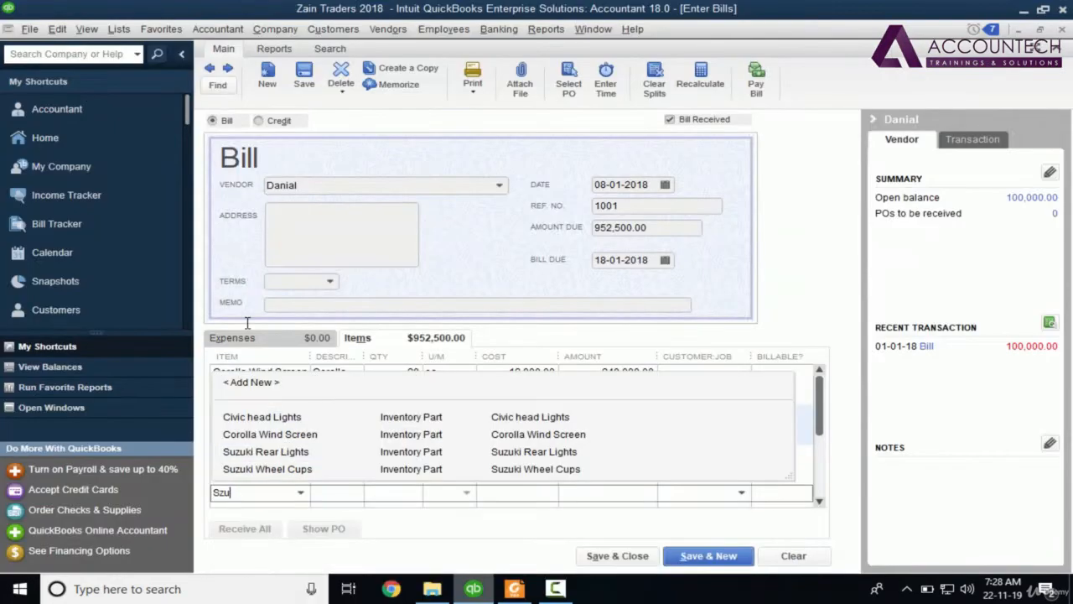
key(BackSpace)
text(u)
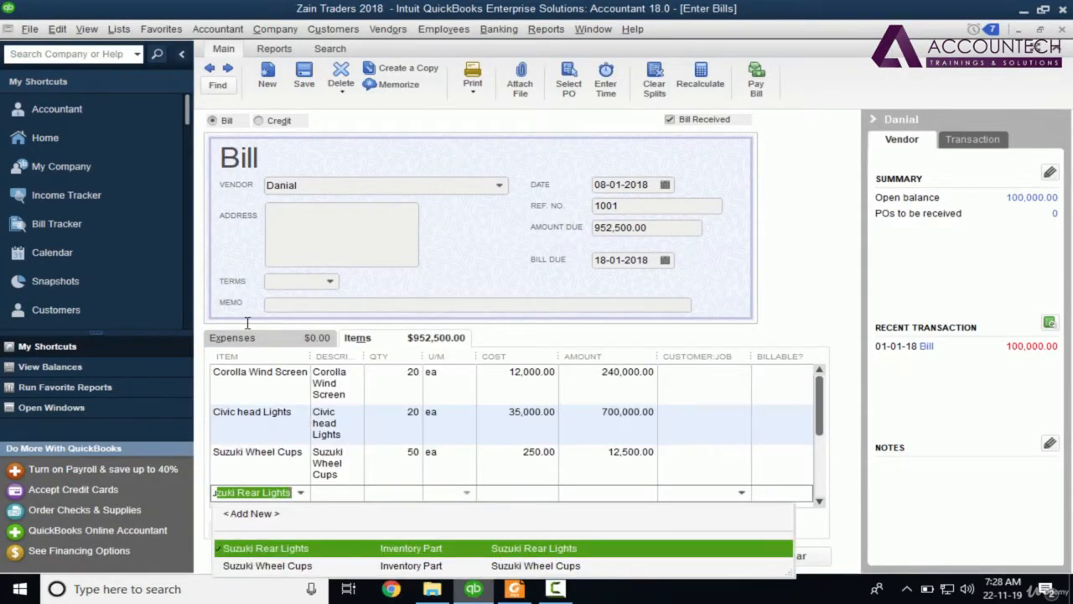
text(zuki Fil)
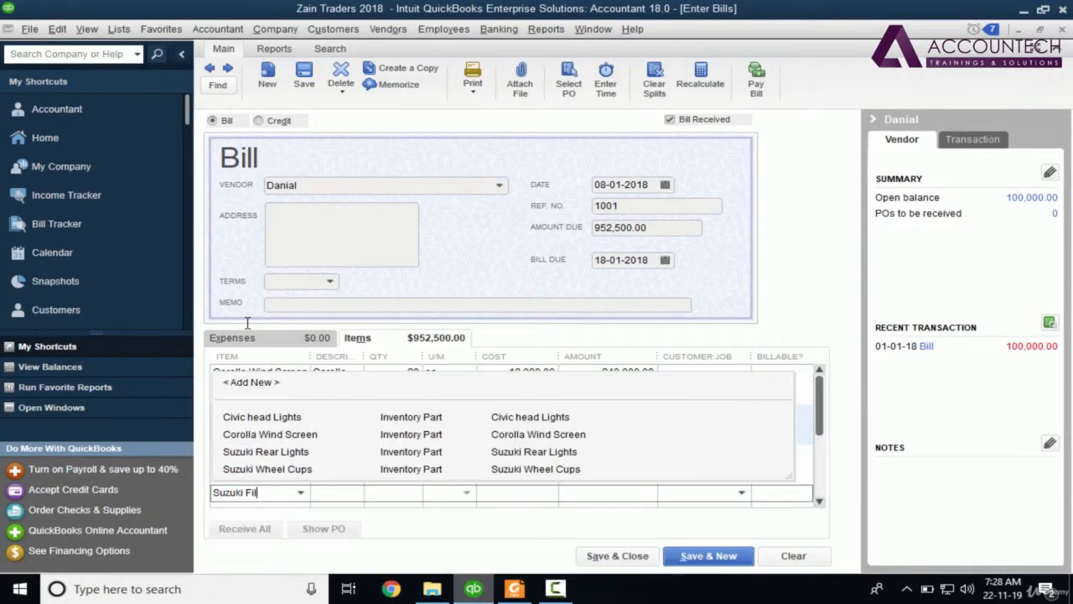
text(ters)
click(311, 493)
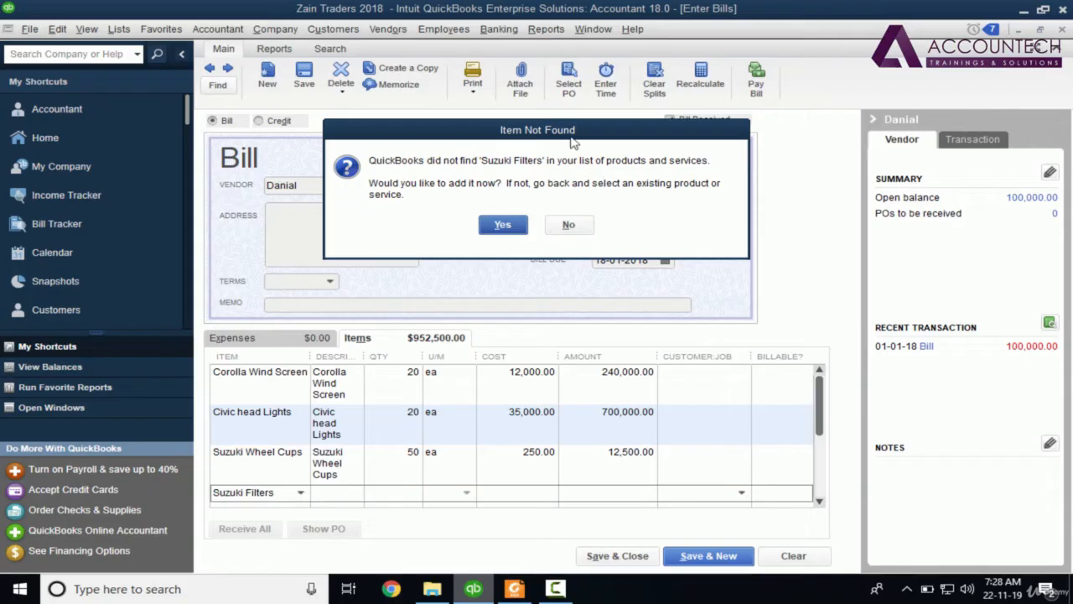
drag(585, 132, 604, 109)
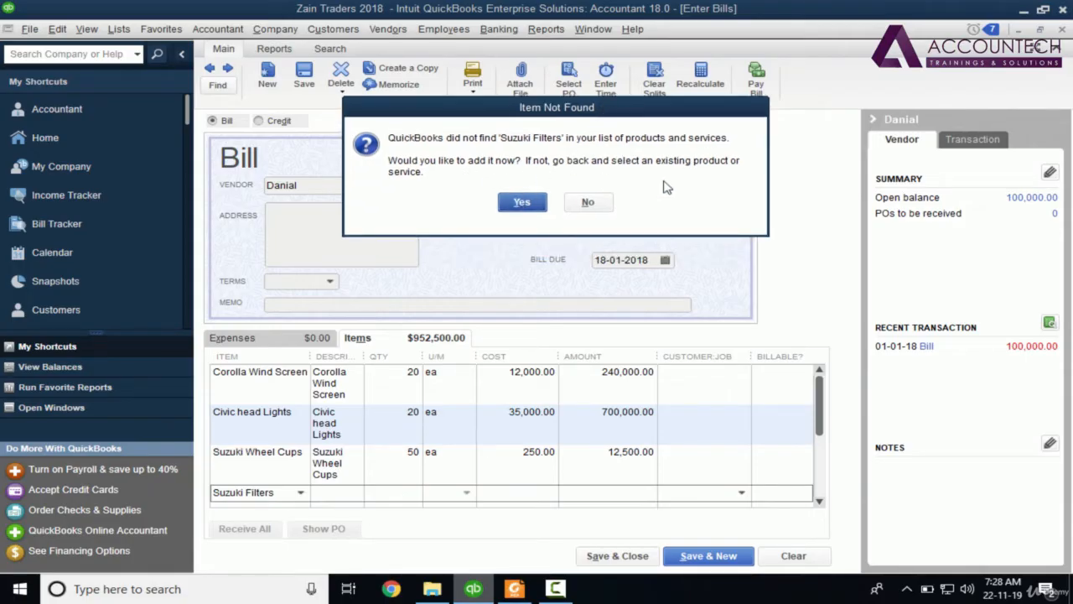
click(522, 205)
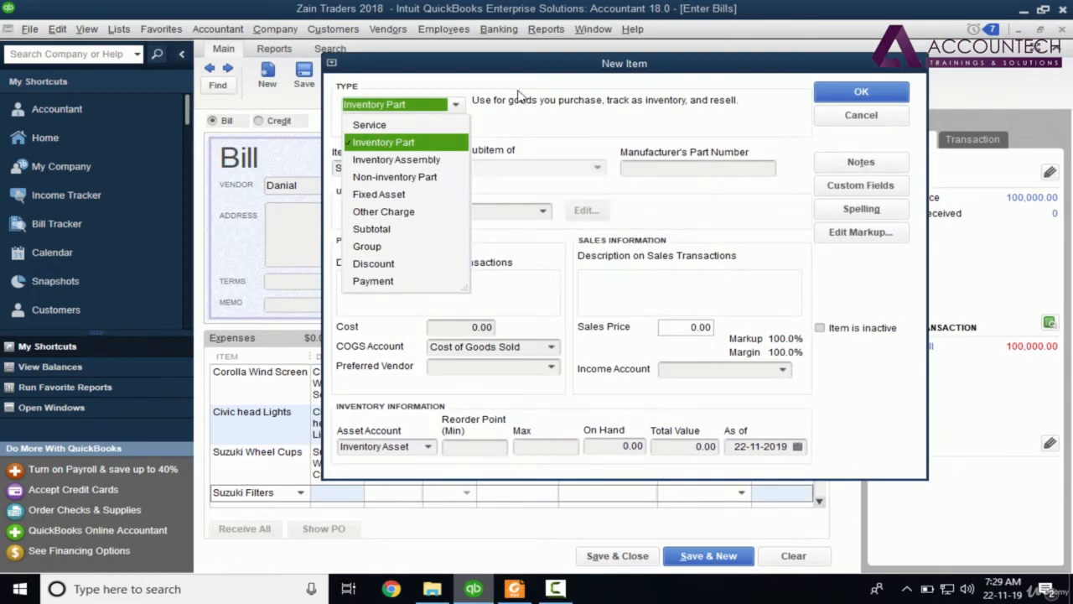
Make the new item an Inventory Part with each (ea) as its unit of measure
click(399, 144)
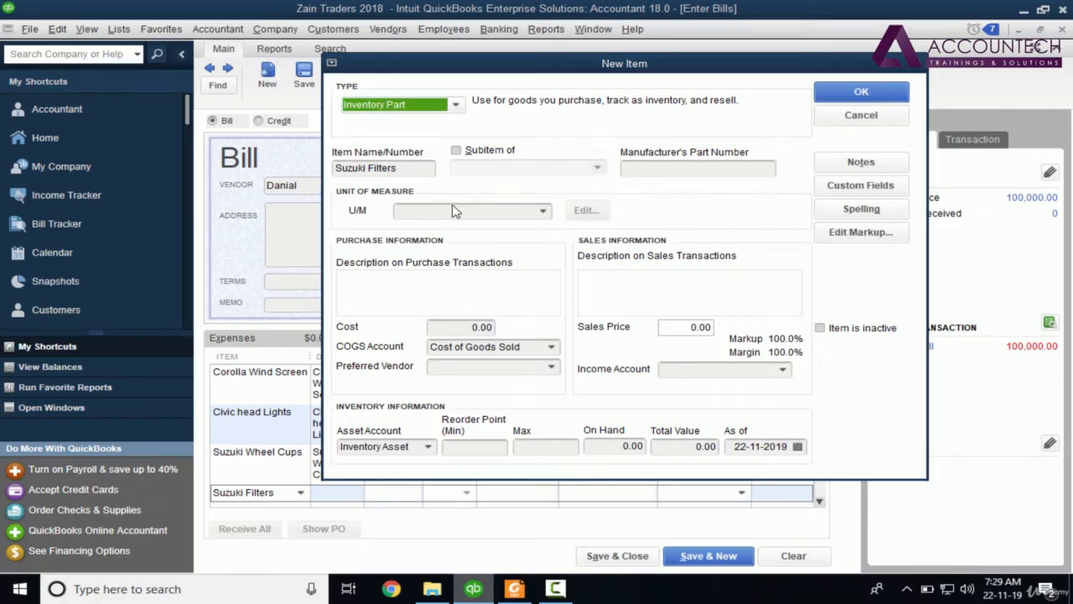
click(495, 214)
click(544, 213)
click(431, 270)
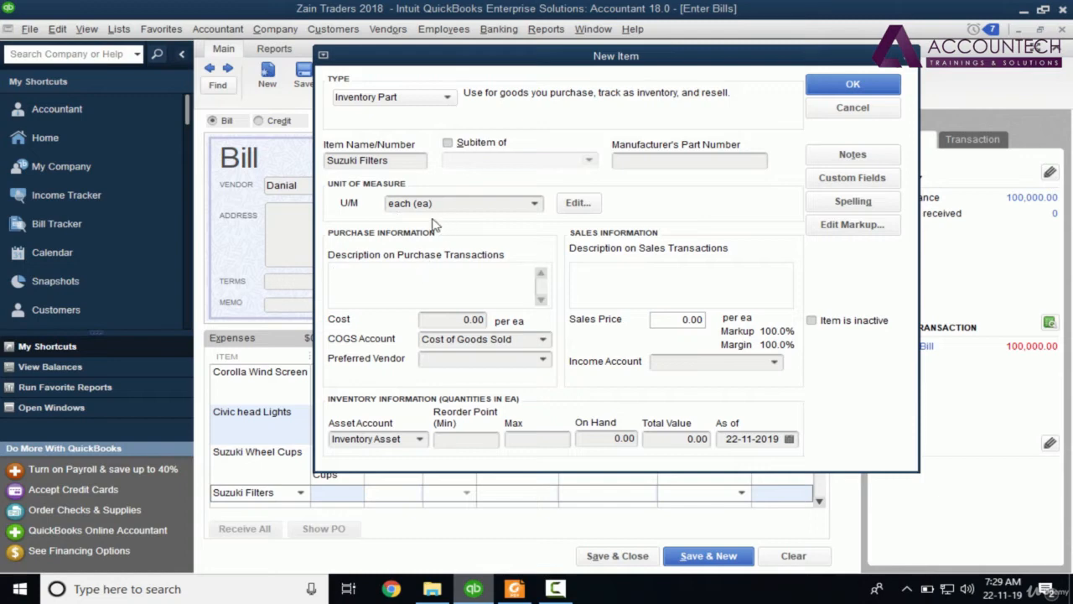
Copy the item name Suzuki Filters into both the purchase and sales transaction descriptions
click(396, 160)
key(ctrl+c)
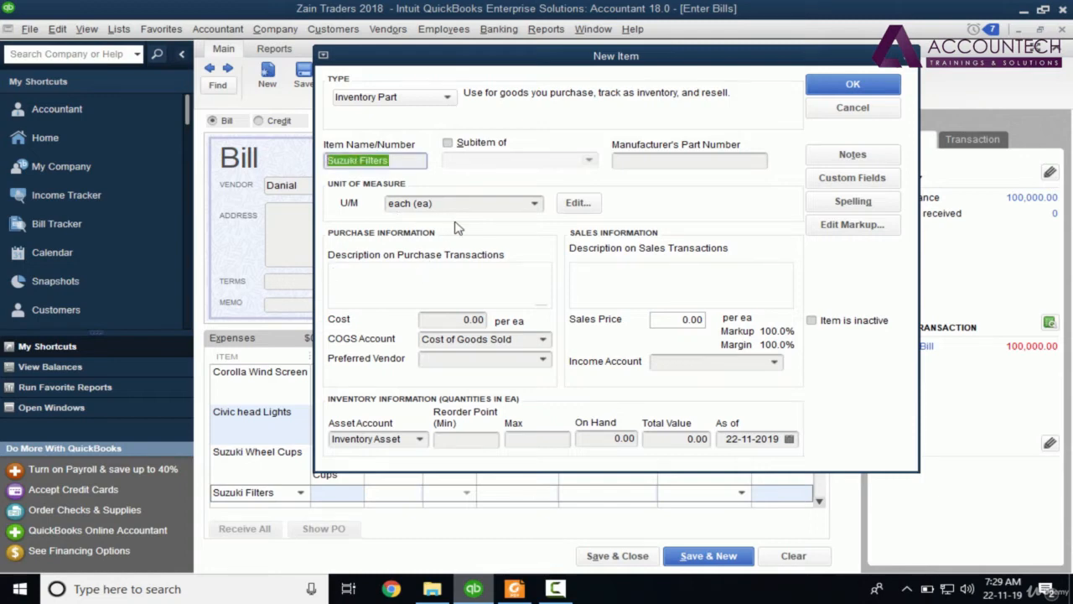
click(395, 282)
key(ctrl+v)
click(613, 284)
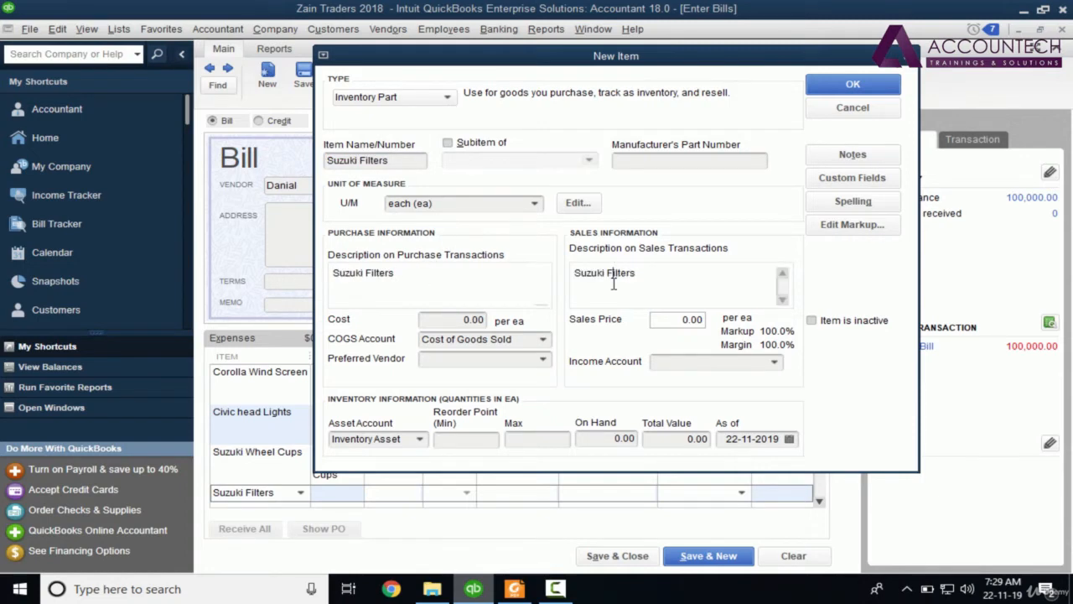
Assign Sales Revenue as the income account of the Suzuki Filters item
click(705, 361)
text(Sales Revenue)
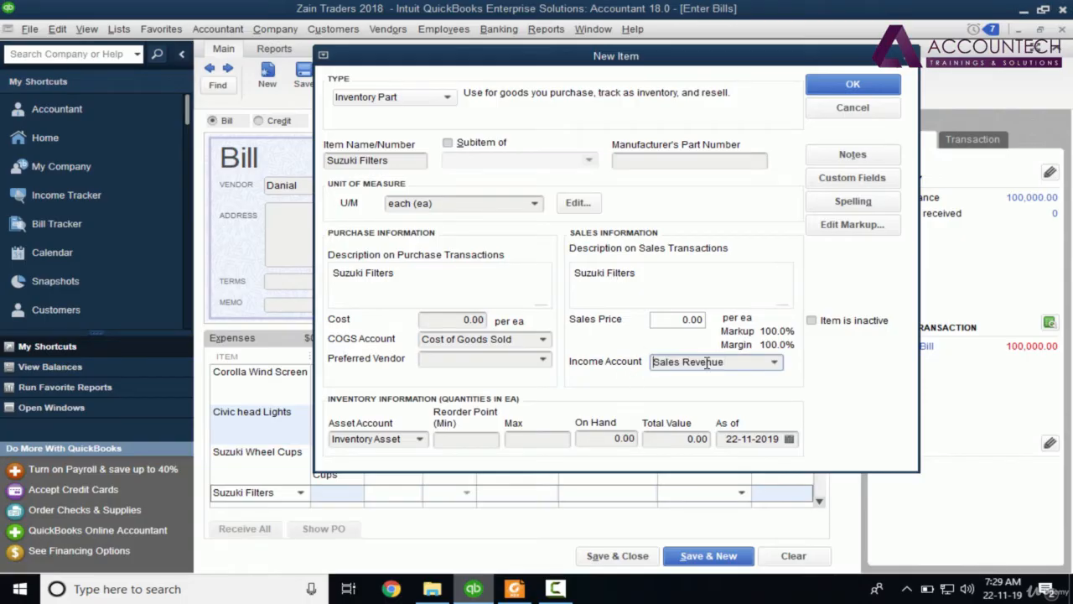
click(689, 417)
click(601, 439)
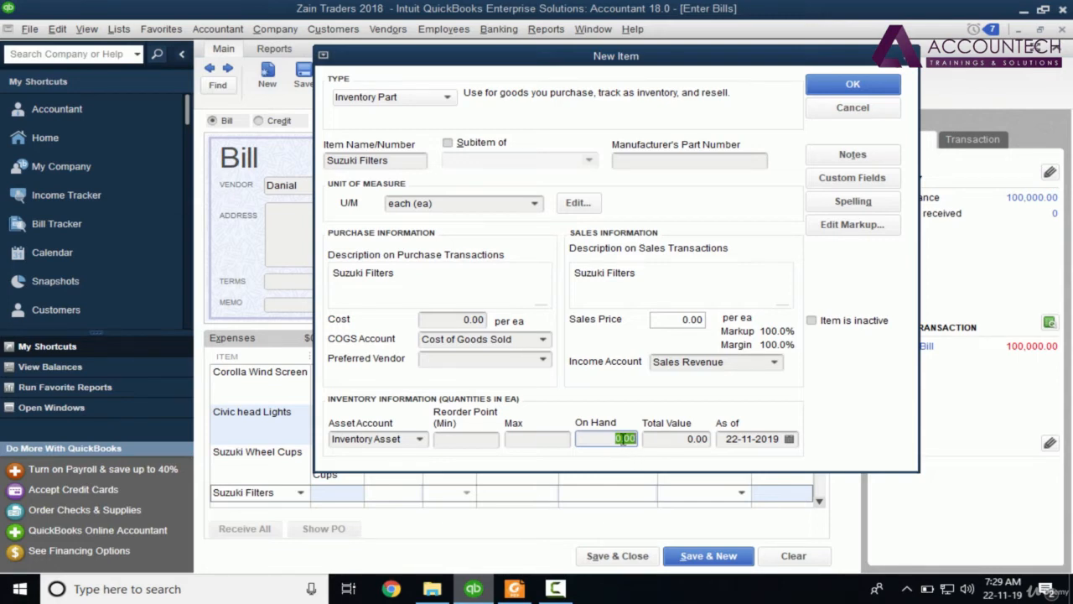
Set the Suzuki Filters cost to 250 per unit, taking the rate from the PDF
click(443, 318)
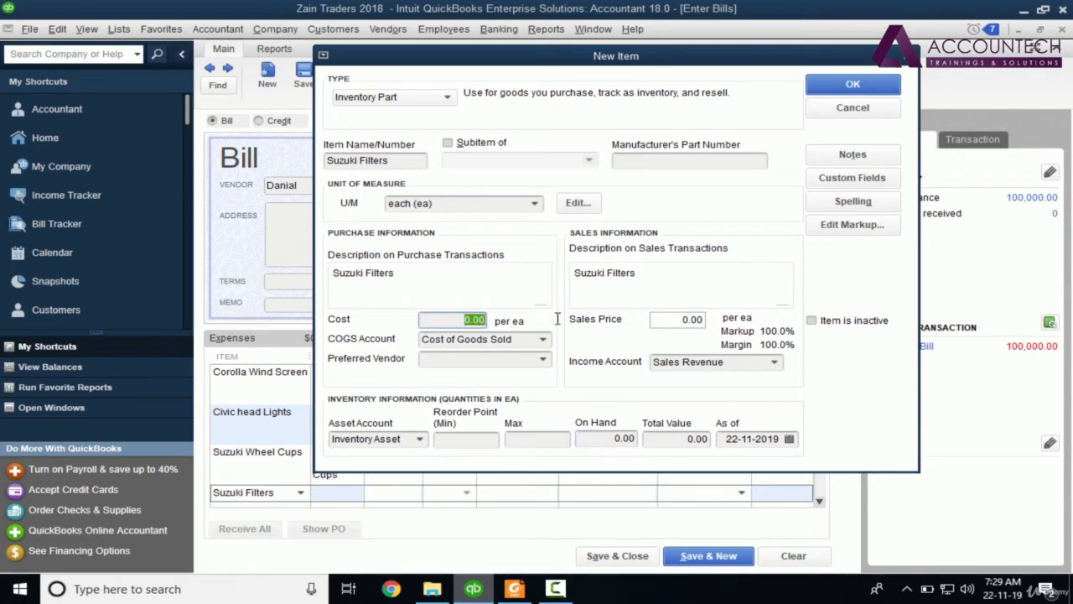
key(alt+Tab)
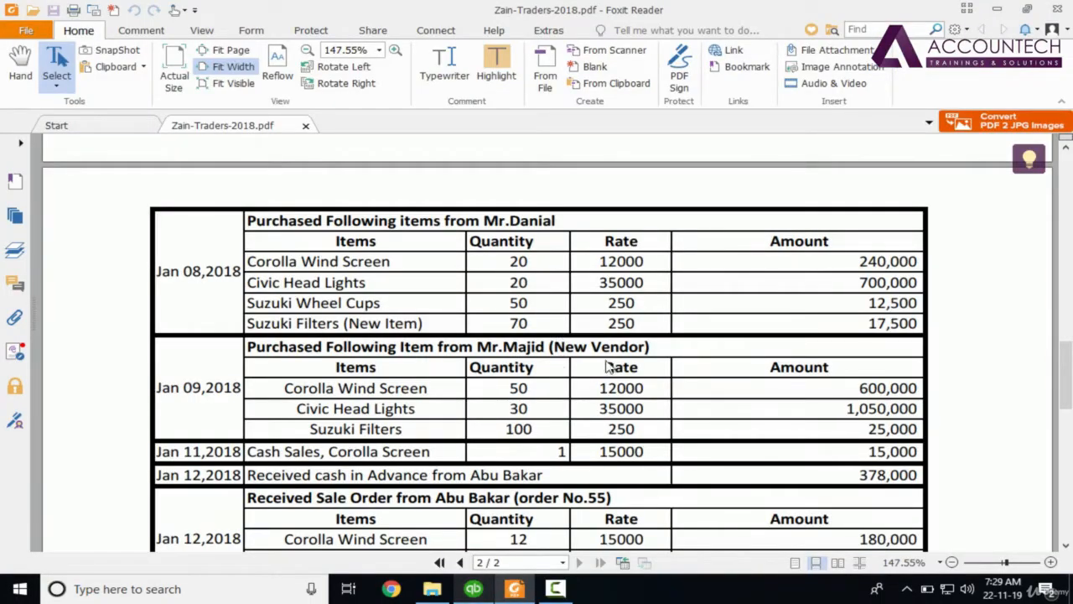
key(alt+Tab)
text(250)
key(Tab)
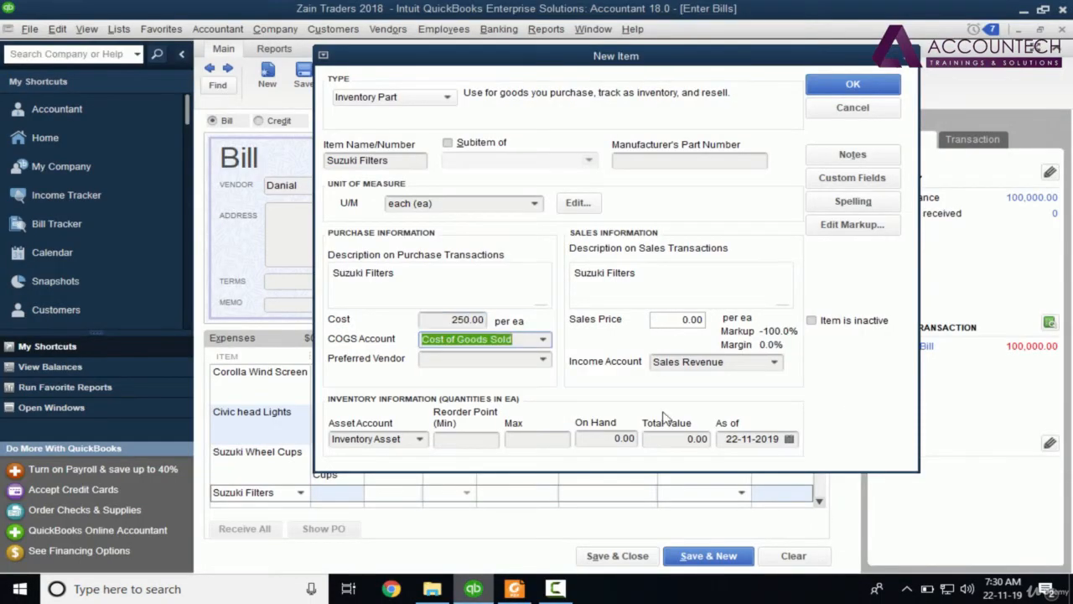
Save the new item, adding Suzuki to the spelling dictionary, and set its quantity on the bill to 70
click(855, 84)
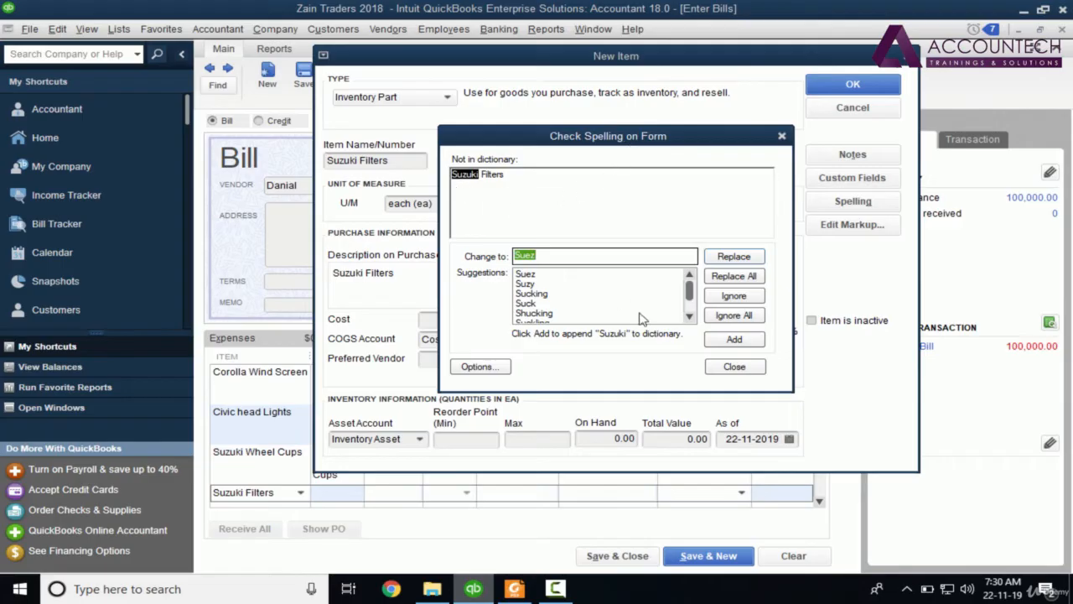
click(738, 344)
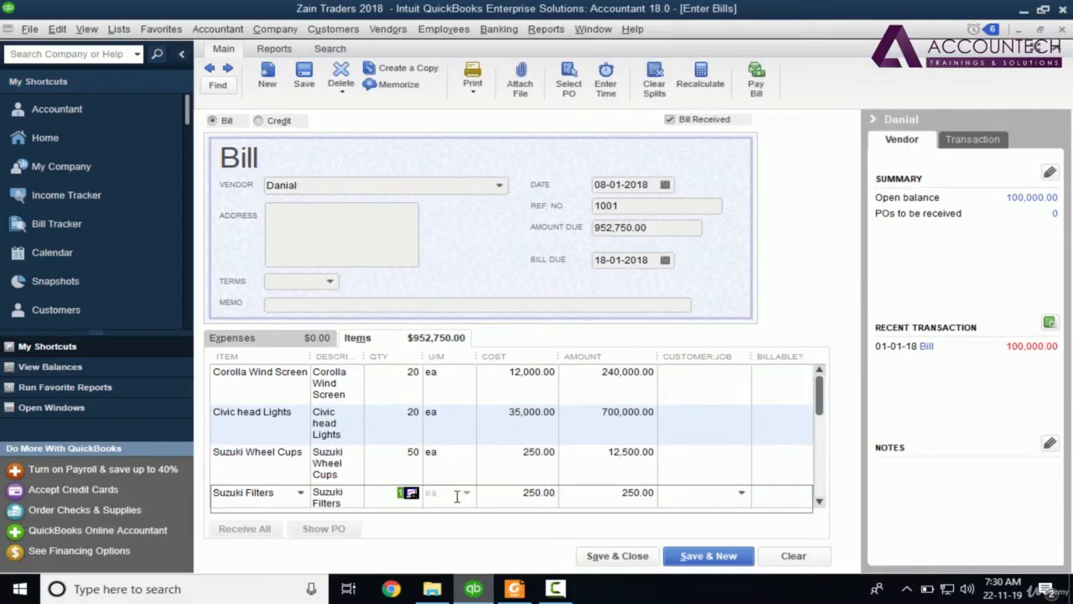
key(Tab)
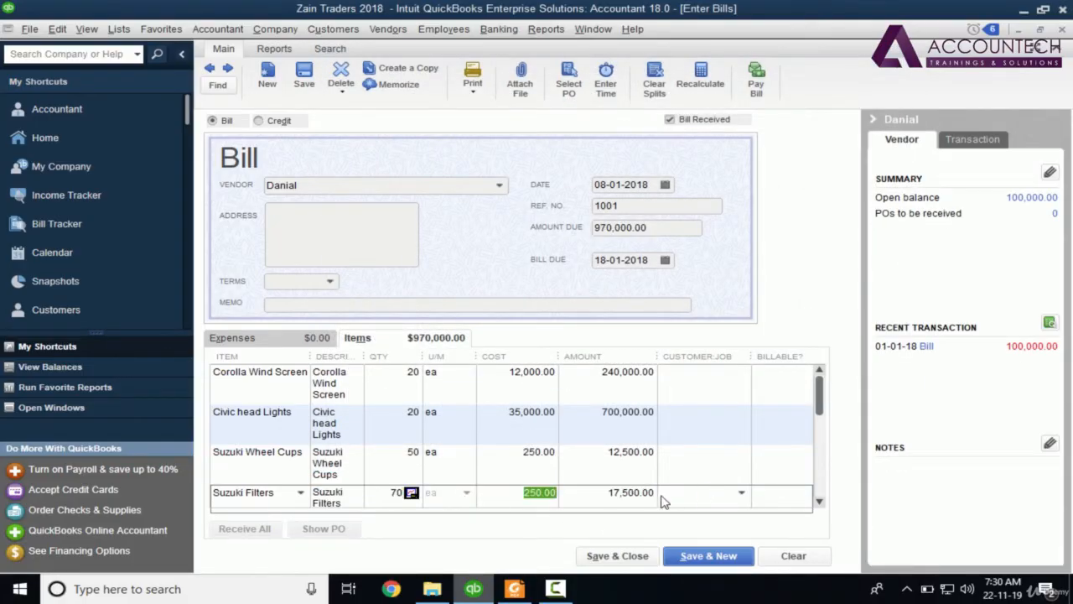
Compare the amounts of the four bill items with the Jan 08, 2018 purchase in the PDF
key(alt+Tab)
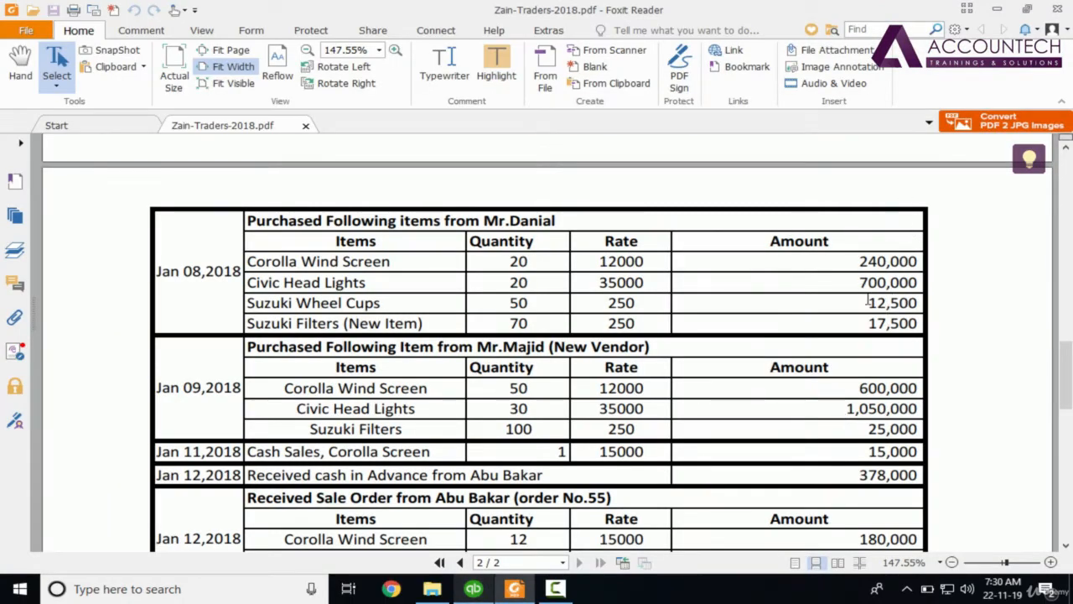
key(alt+Tab)
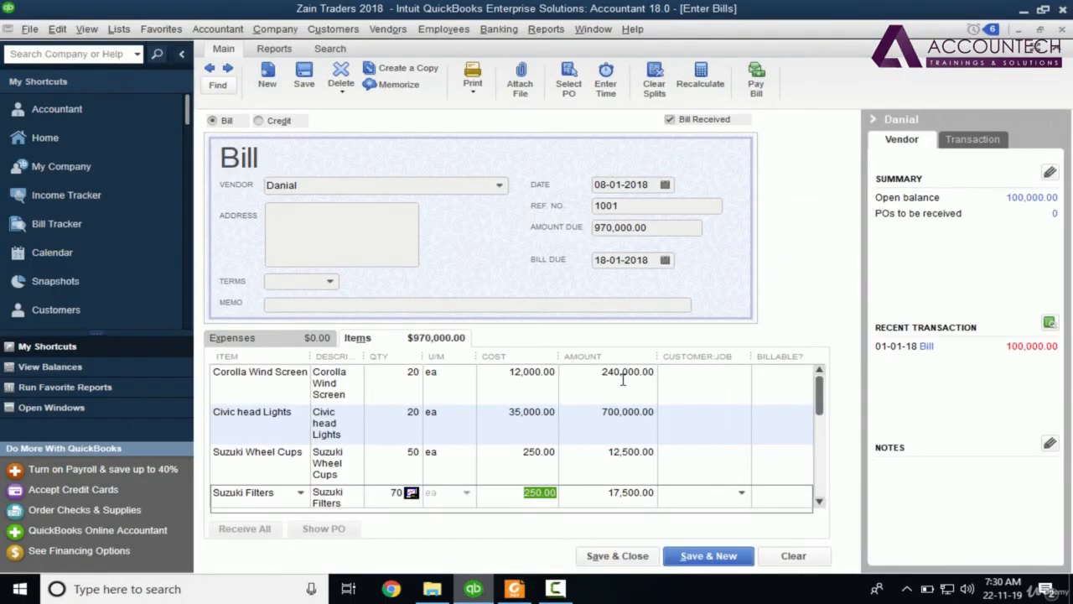
key(alt+Tab)
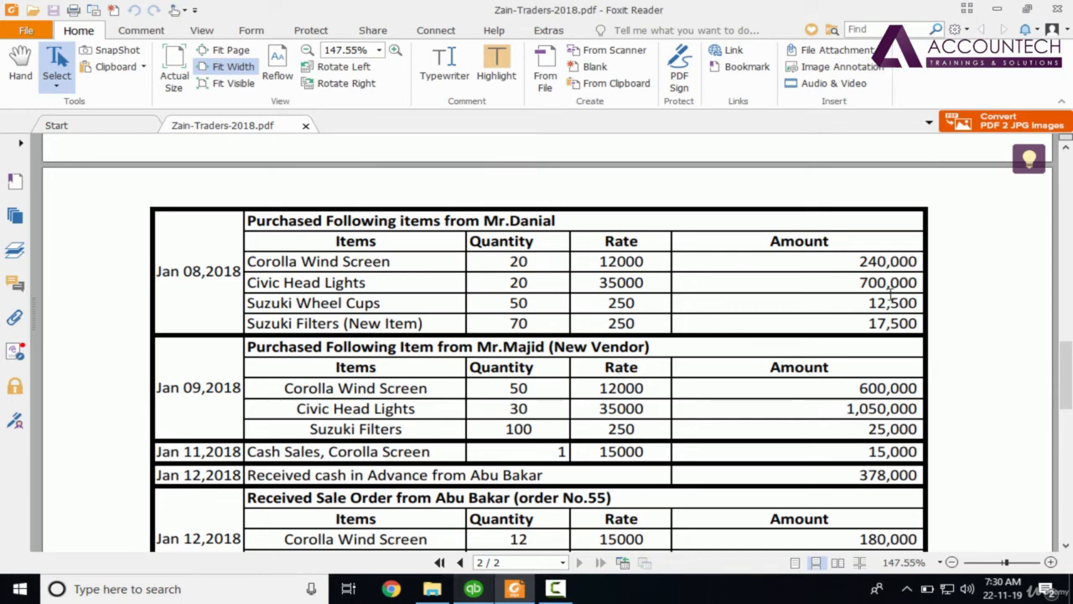
key(alt+Tab)
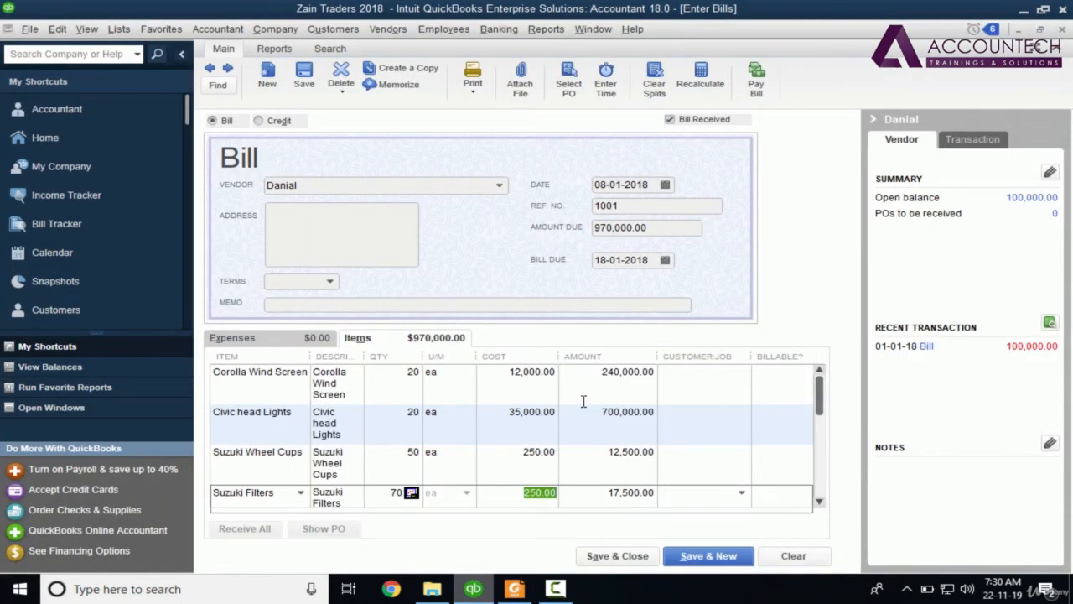
key(alt+Tab)
key(alt+Tab)
key(alt+Tab)
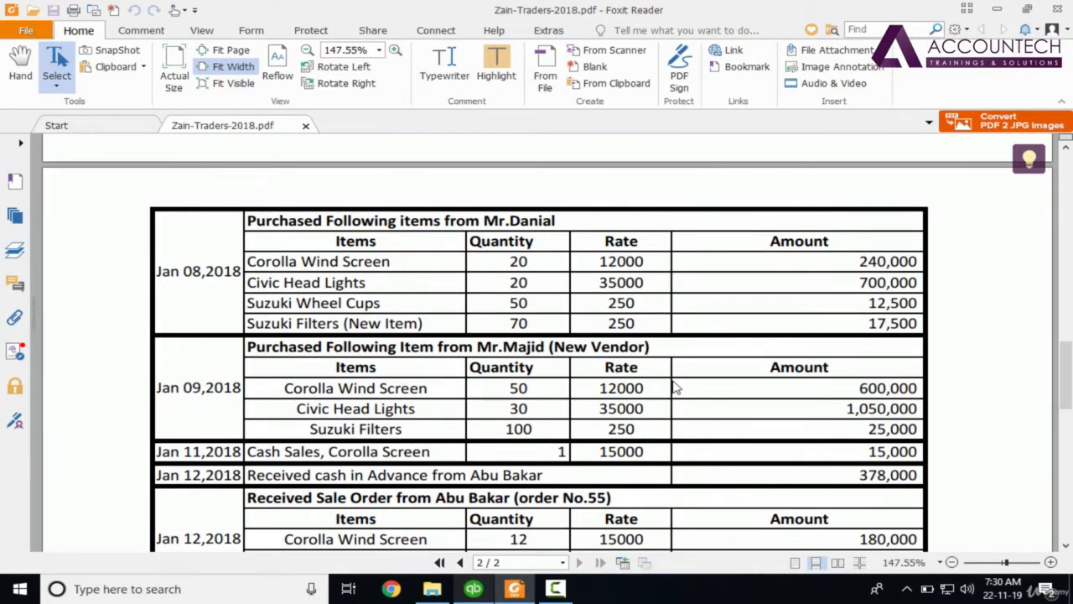
key(alt+Tab)
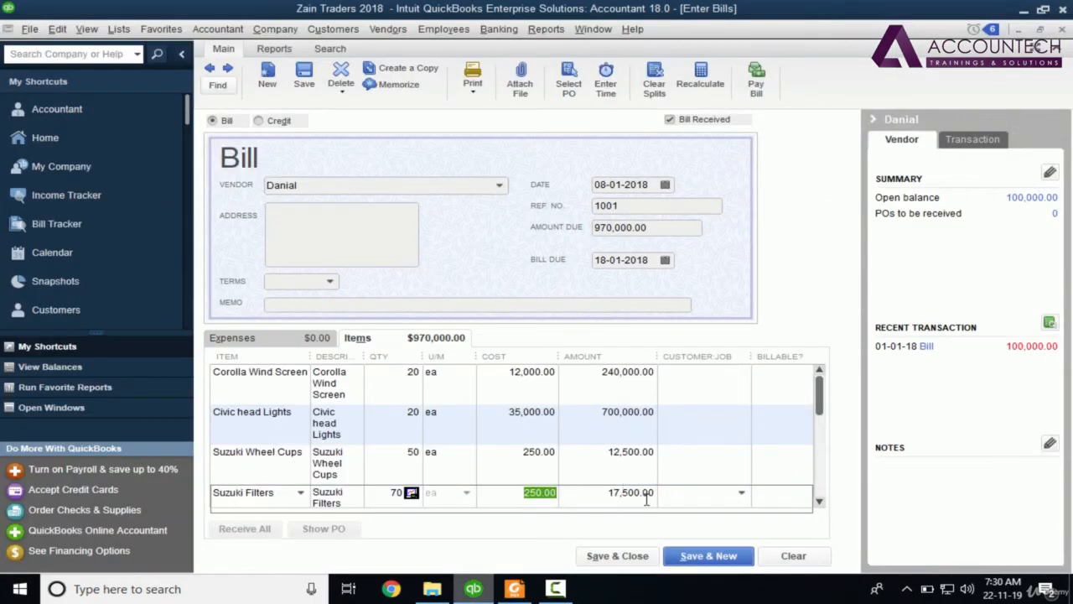
Copy the Jan 08, 2018 purchase heading from the PDF into the bill's memo, and save the bill, starting a new one
key(alt+Tab)
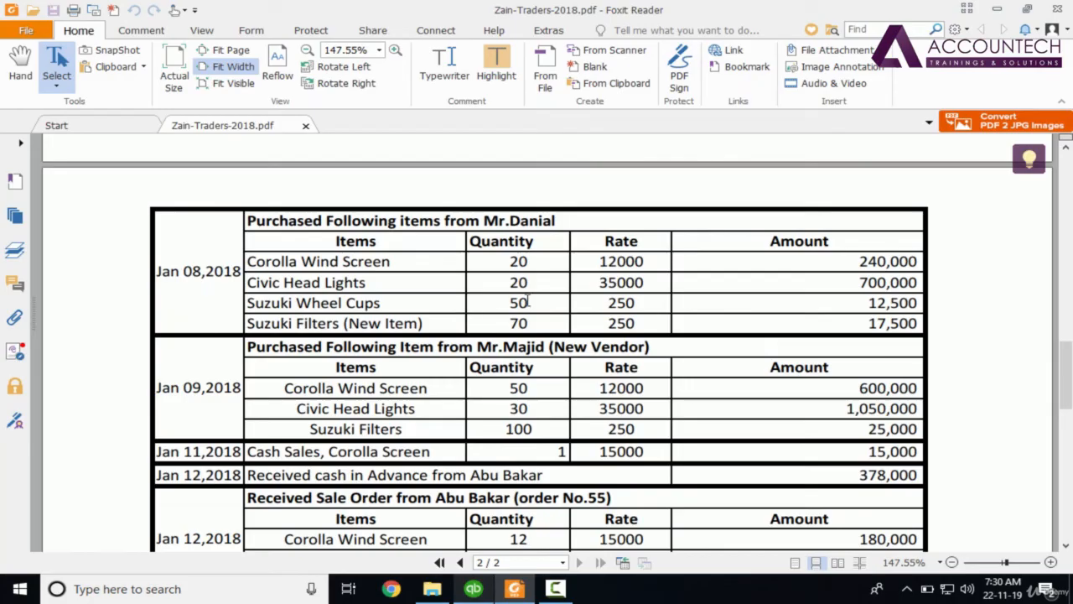
drag(556, 221, 261, 220)
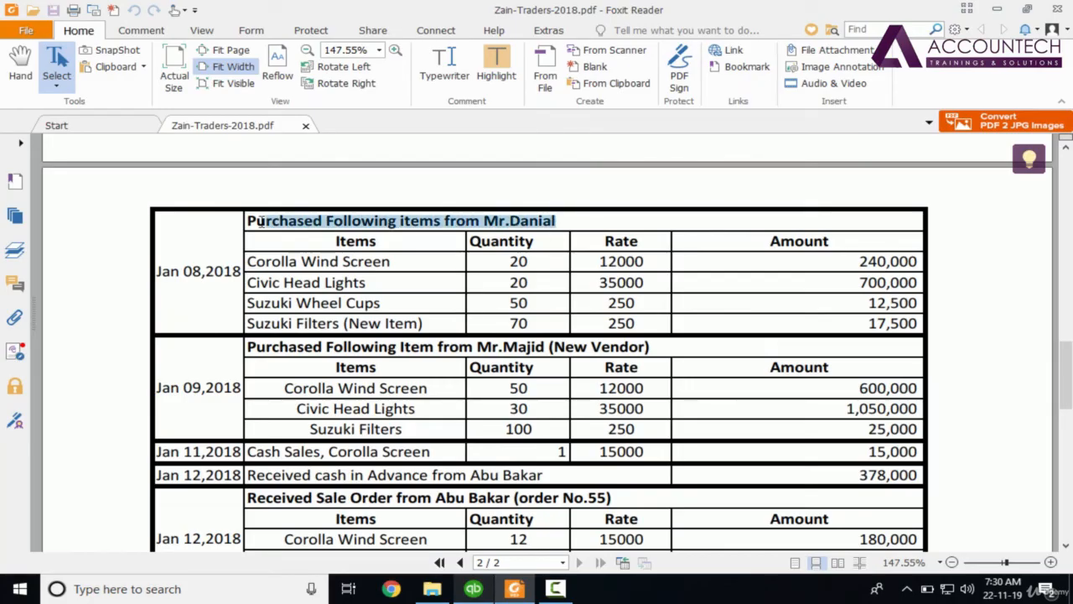
key(alt+Tab)
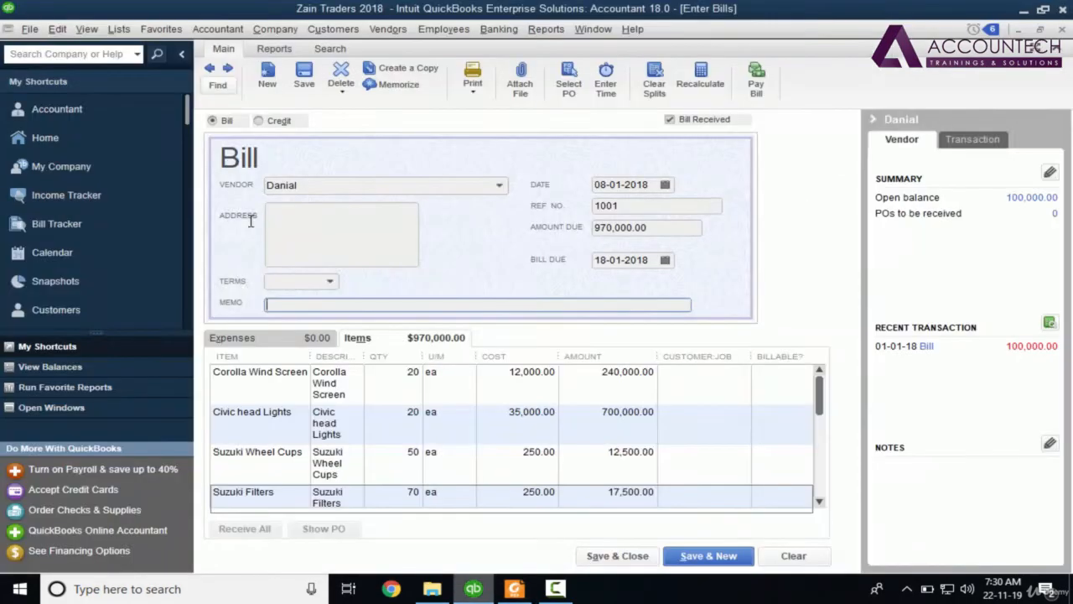
text(Purchased Following items from Mr.Danial)
key(Tab)
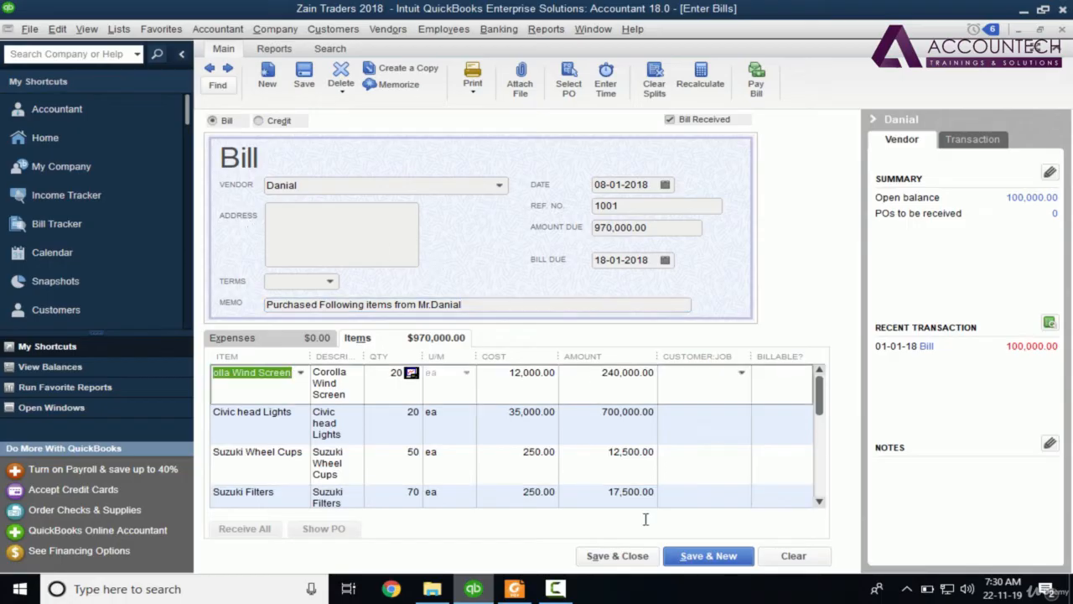
click(706, 557)
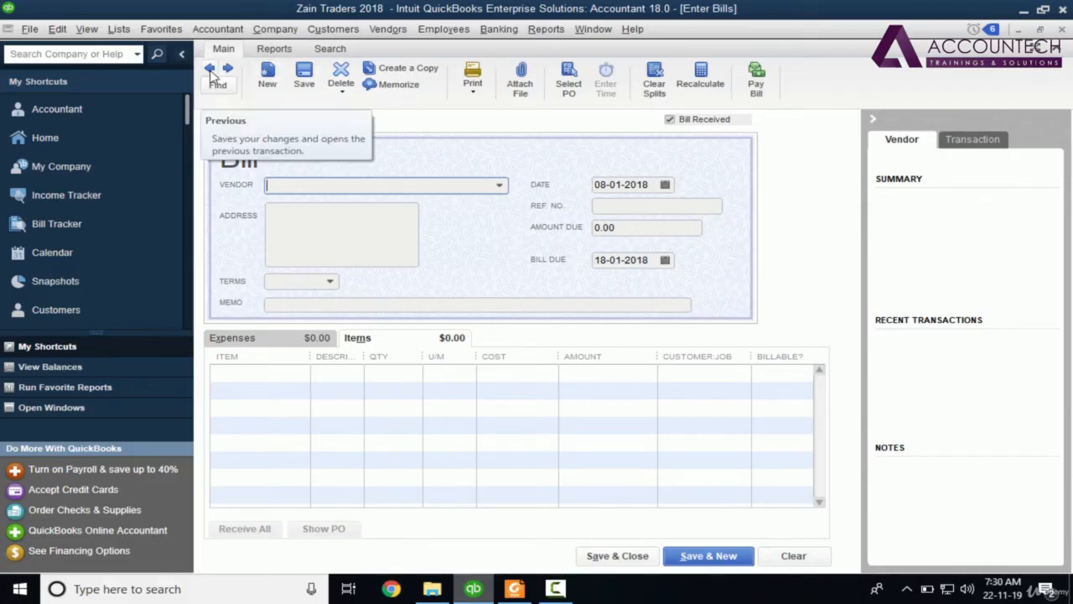
Reopen the saved bill and review its Transaction Journal report for the debit and credit entries, then close the report
click(210, 70)
click(290, 49)
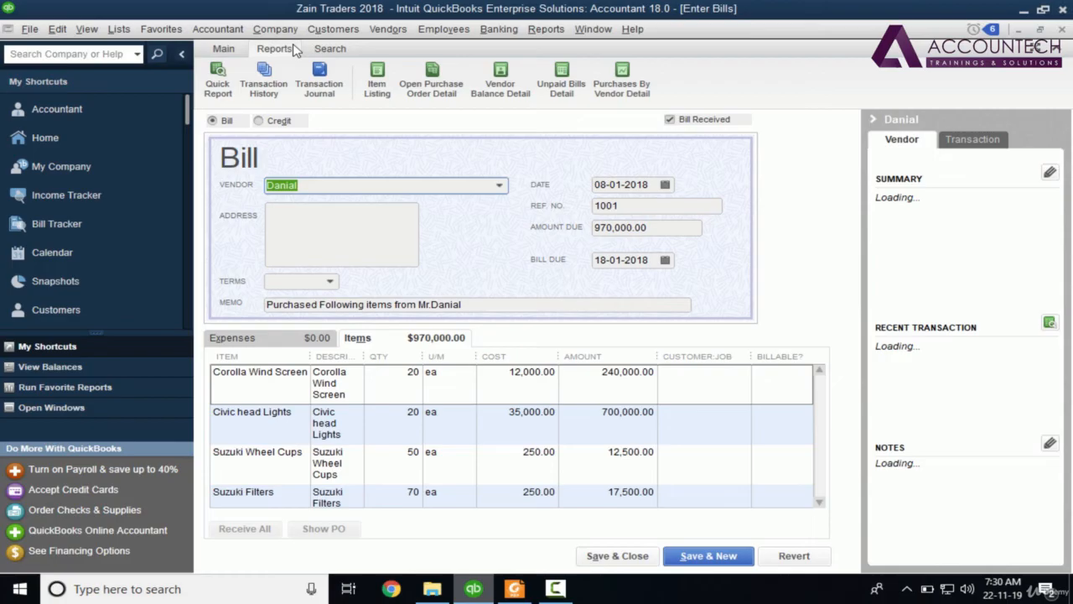
click(319, 87)
drag(443, 569, 1052, 591)
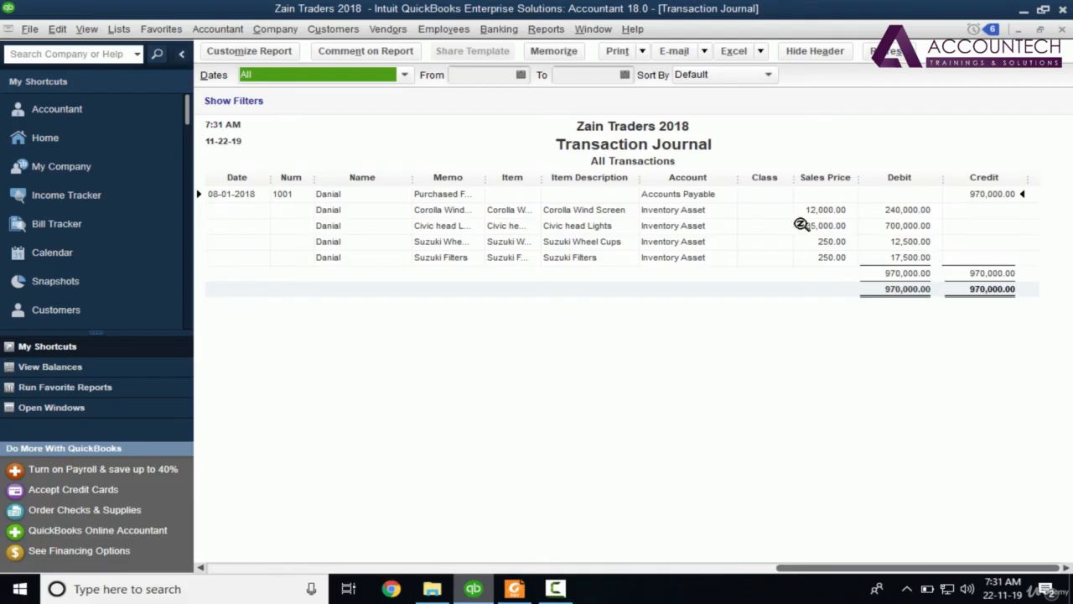
click(1063, 30)
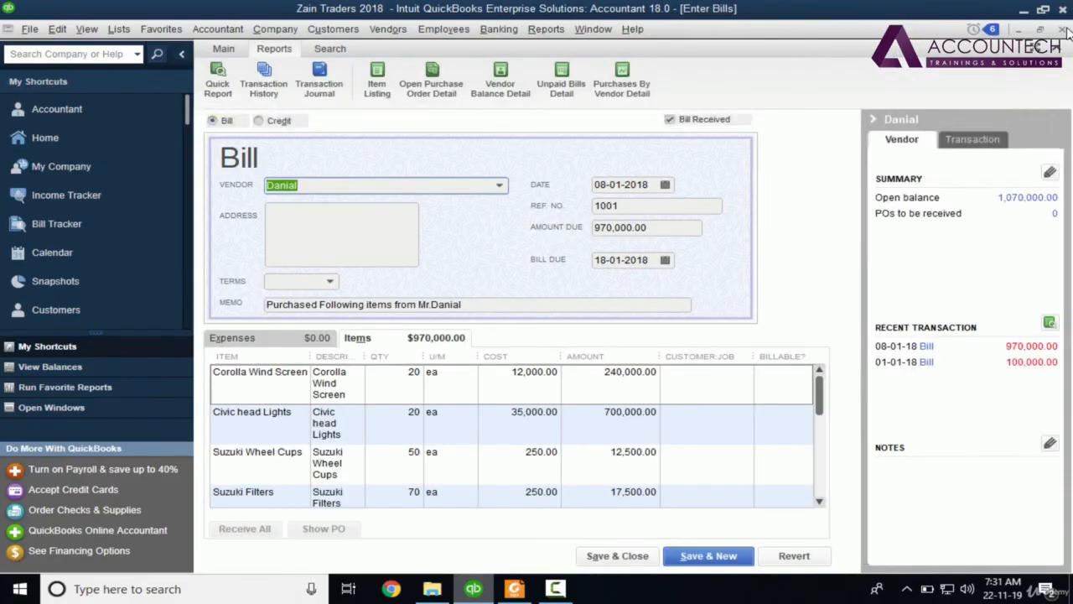